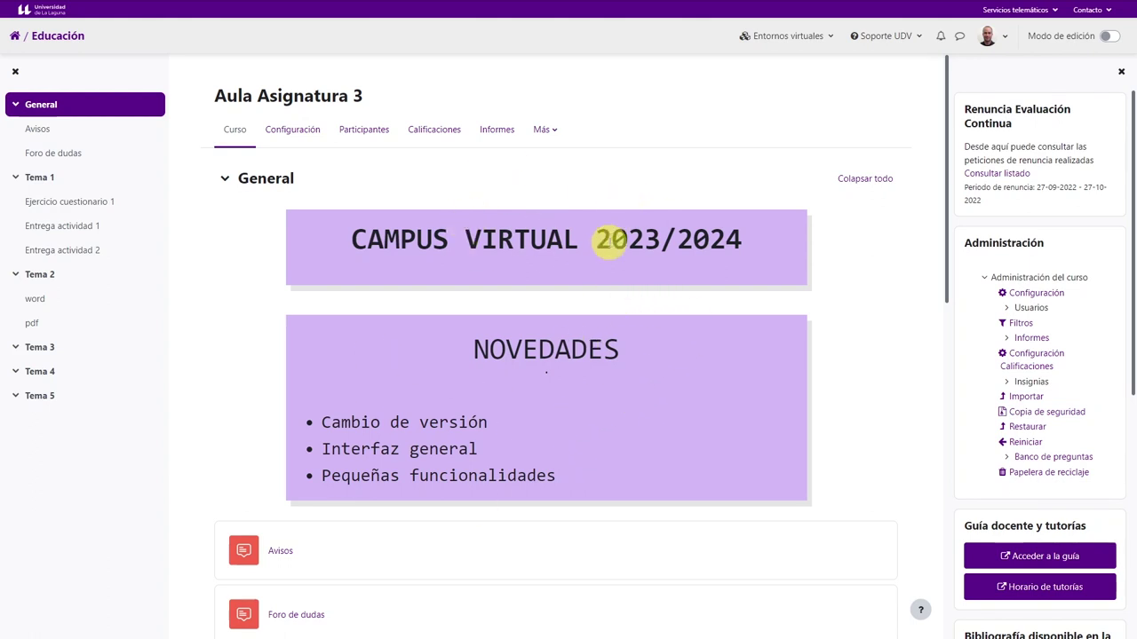
# - Look over the Aula Asignatura 3 course page, its General and Tema 1 content, and the course index
pyautogui.moveTo(606, 241); pyautogui.dragTo(724, 240)
pyautogui.click(613, 236)
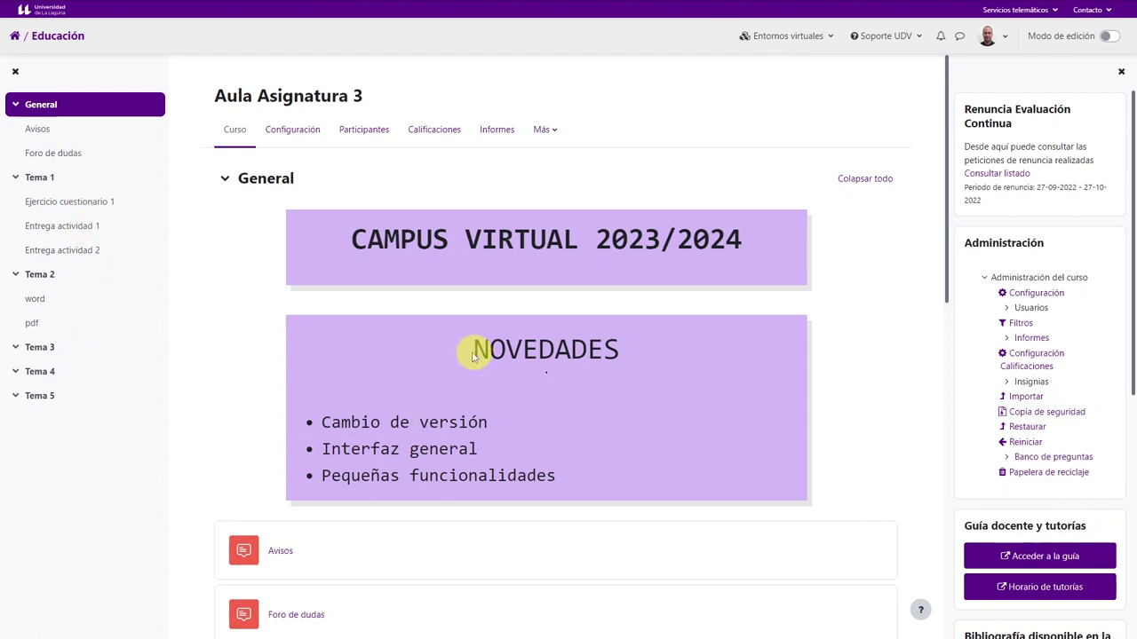
pyautogui.scroll(-5, 475, 350)
pyautogui.scroll(3, 467, 350)
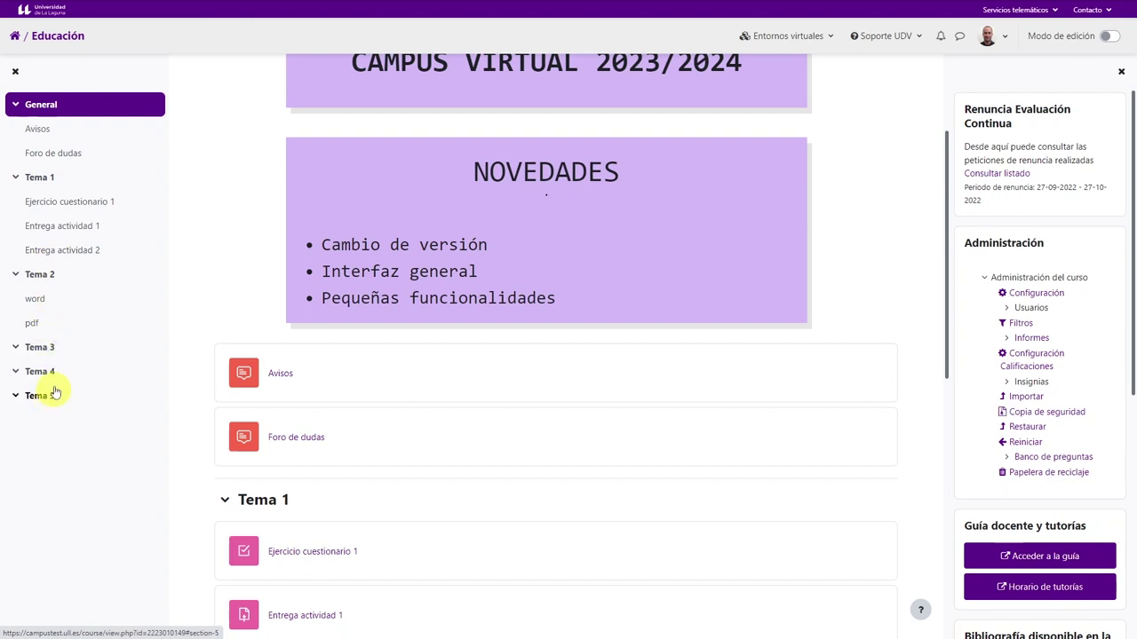
pyautogui.click(38, 131)
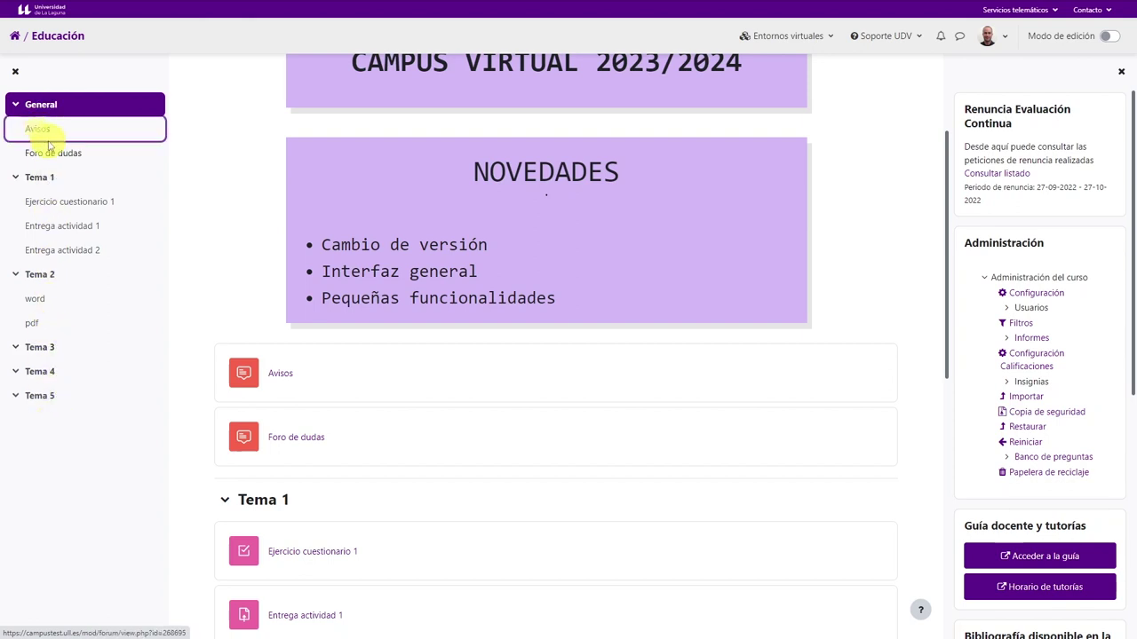
pyautogui.click(320, 92)
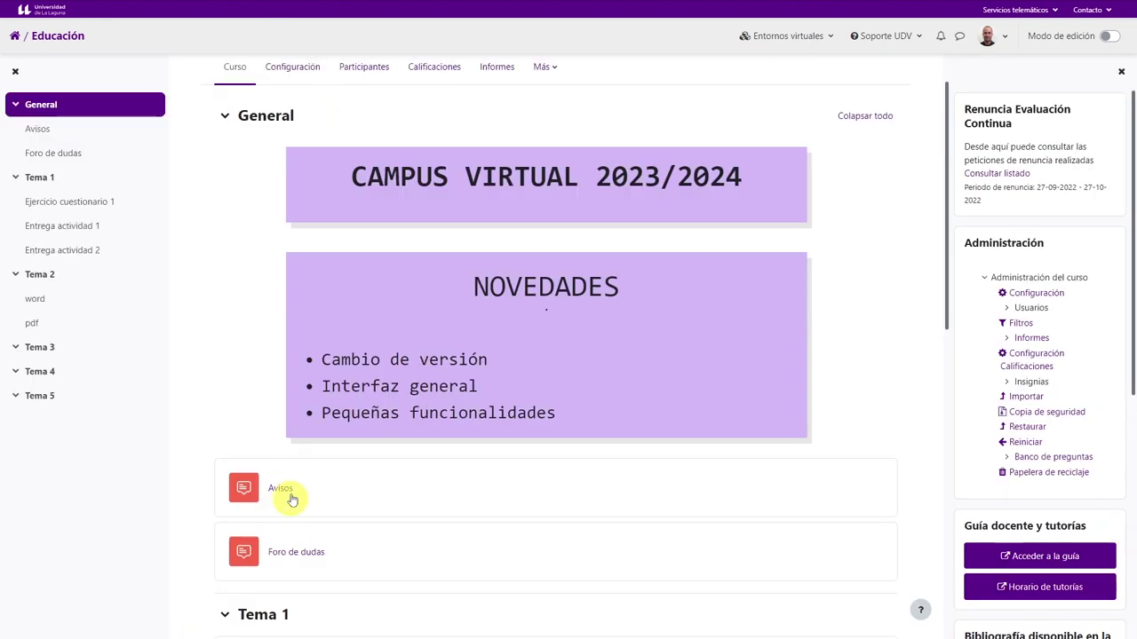
pyautogui.scroll(-2, 287, 509)
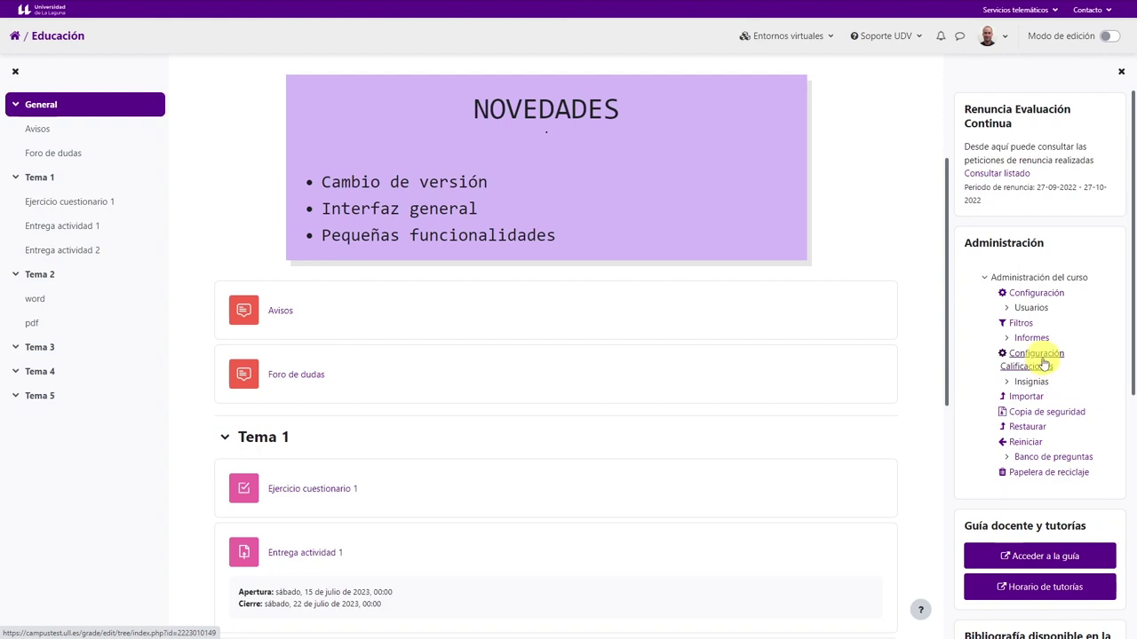
# - Review the course's side blocks, from Administración through Guía docente, Bibliografía, Avisos recientes, Actividades and Actividad reciente
pyautogui.scroll(-3, 1038, 355)
pyautogui.scroll(3, 1035, 350)
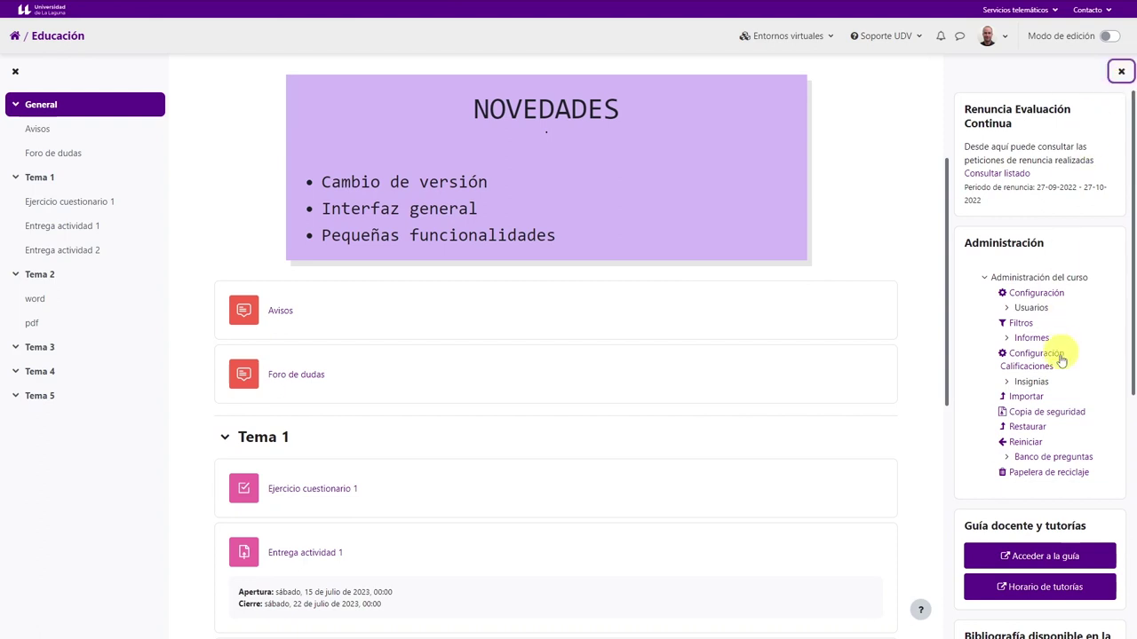
pyautogui.scroll(-5, 995, 347)
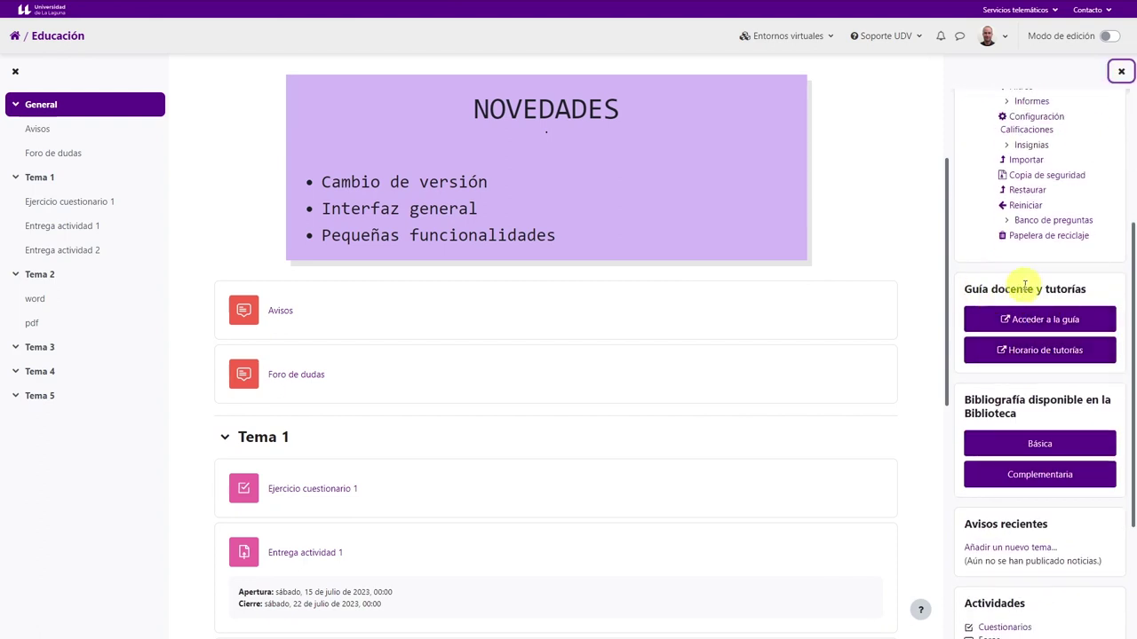
pyautogui.scroll(5, 1001, 402)
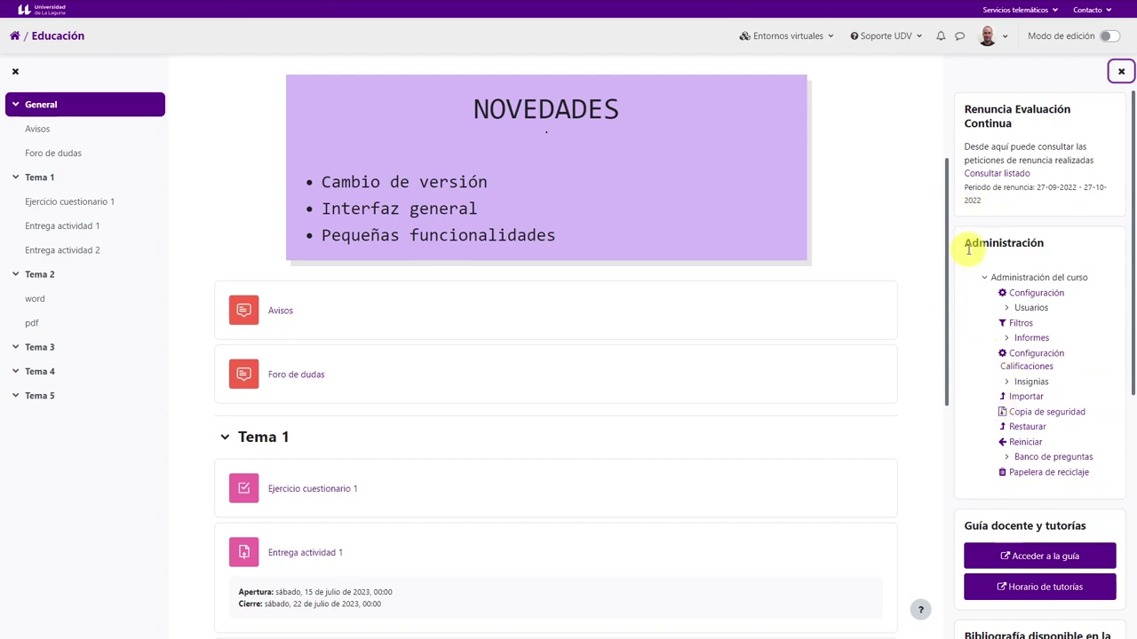
pyautogui.scroll(-8, 1012, 369)
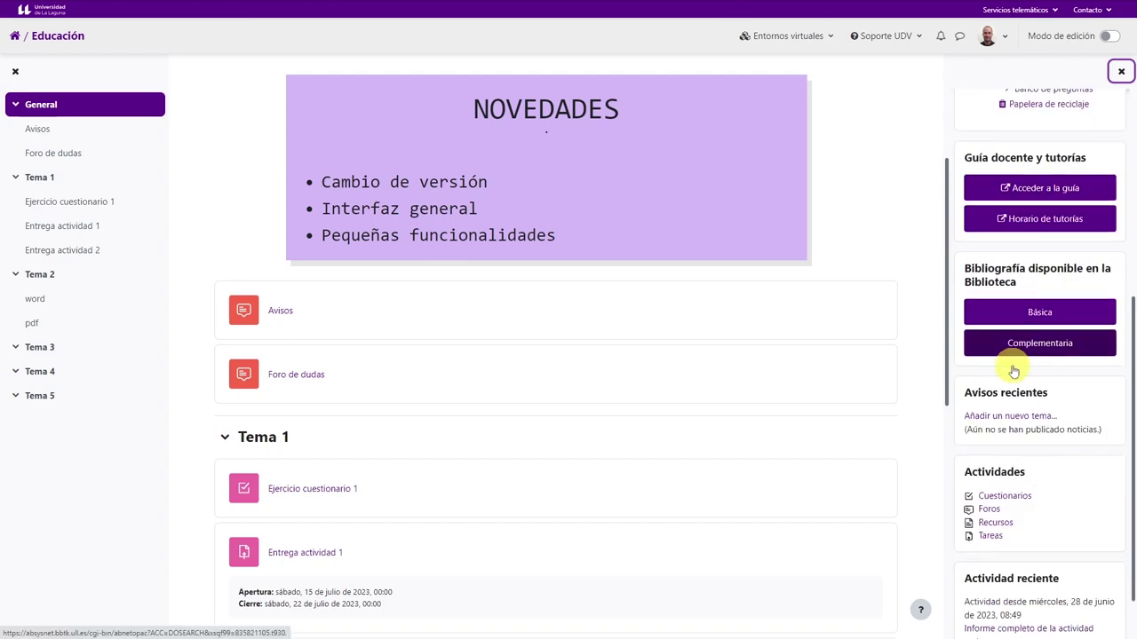
pyautogui.scroll(3, 794, 375)
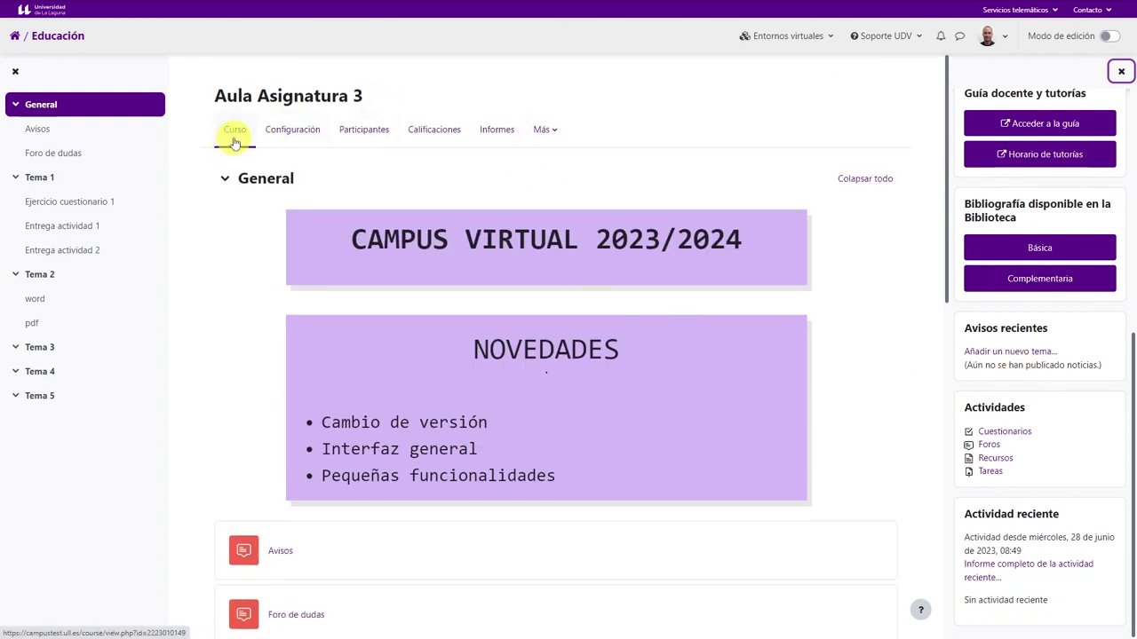
pyautogui.scroll(-6, 426, 222)
pyautogui.scroll(2, 461, 234)
pyautogui.scroll(4, 465, 232)
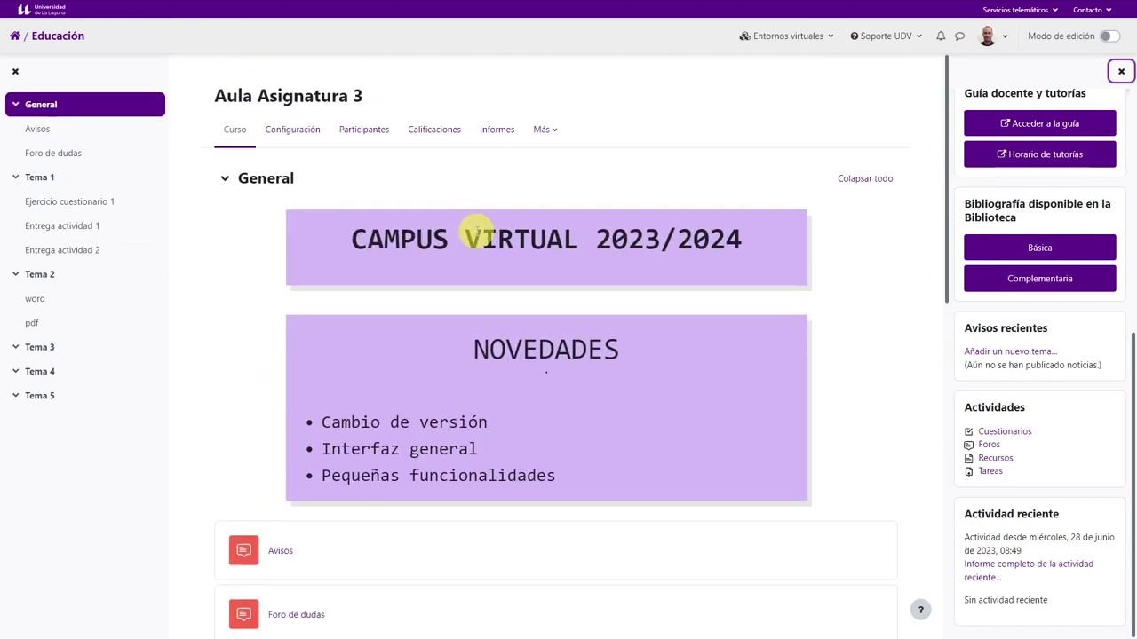
# - Compare the Administración block's options with the additional options in the course navigation
pyautogui.scroll(1, 1027, 258)
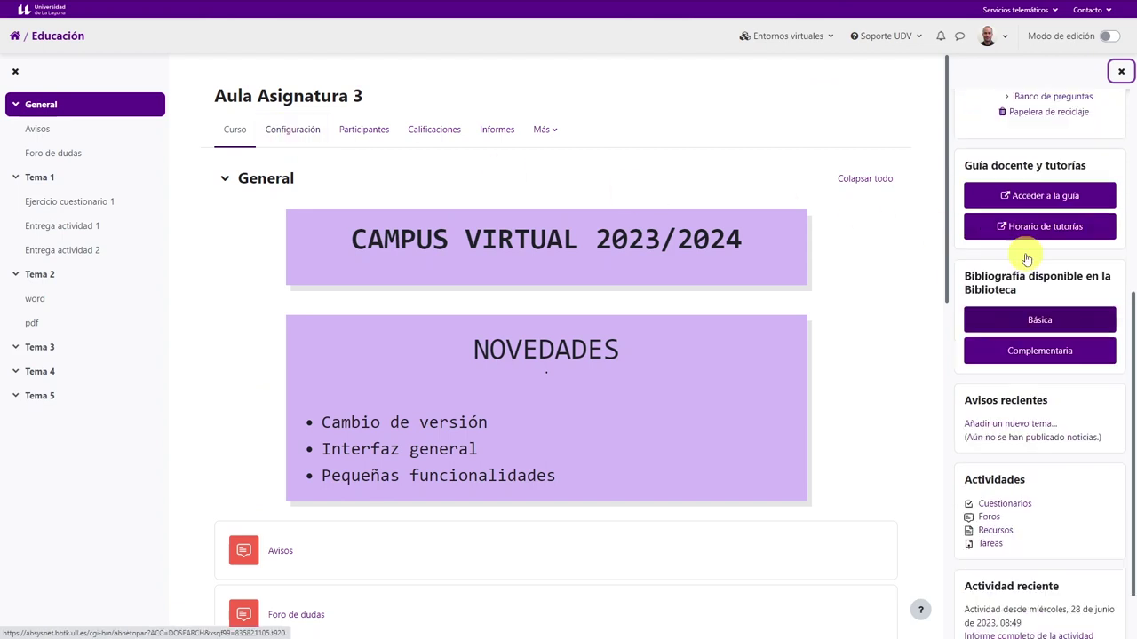
pyautogui.scroll(4, 1038, 271)
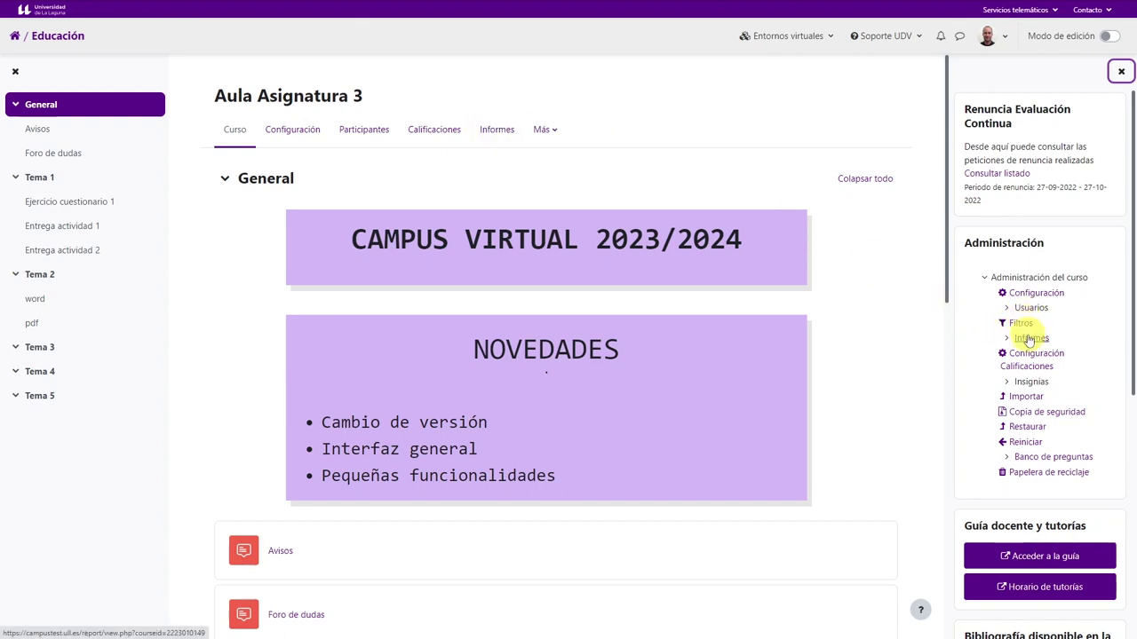
pyautogui.click(546, 131)
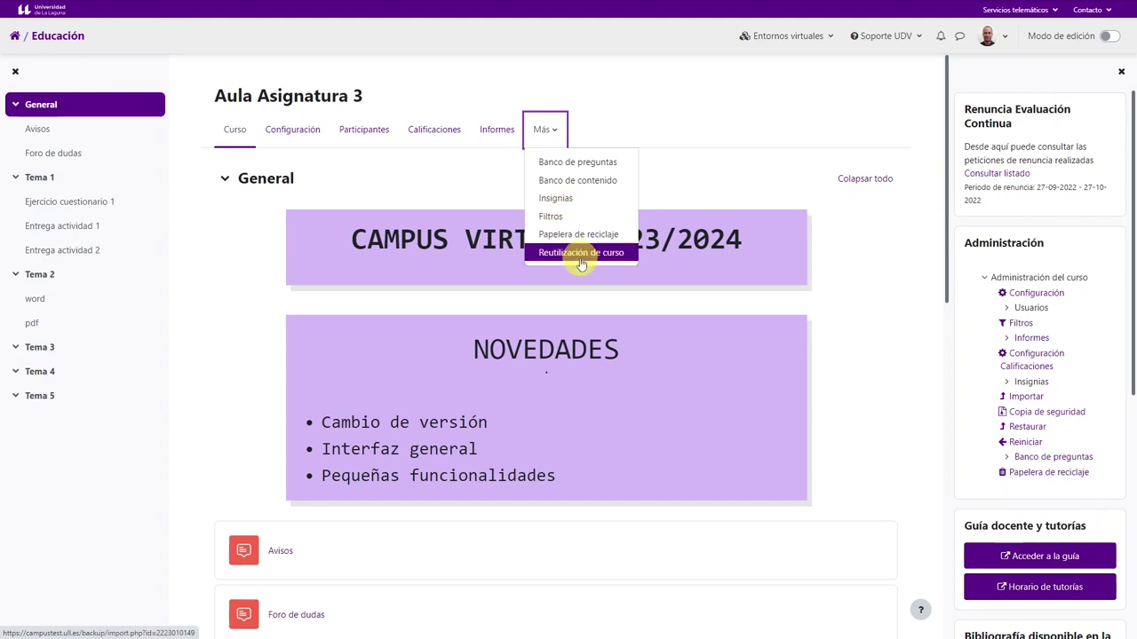
pyautogui.click(757, 142)
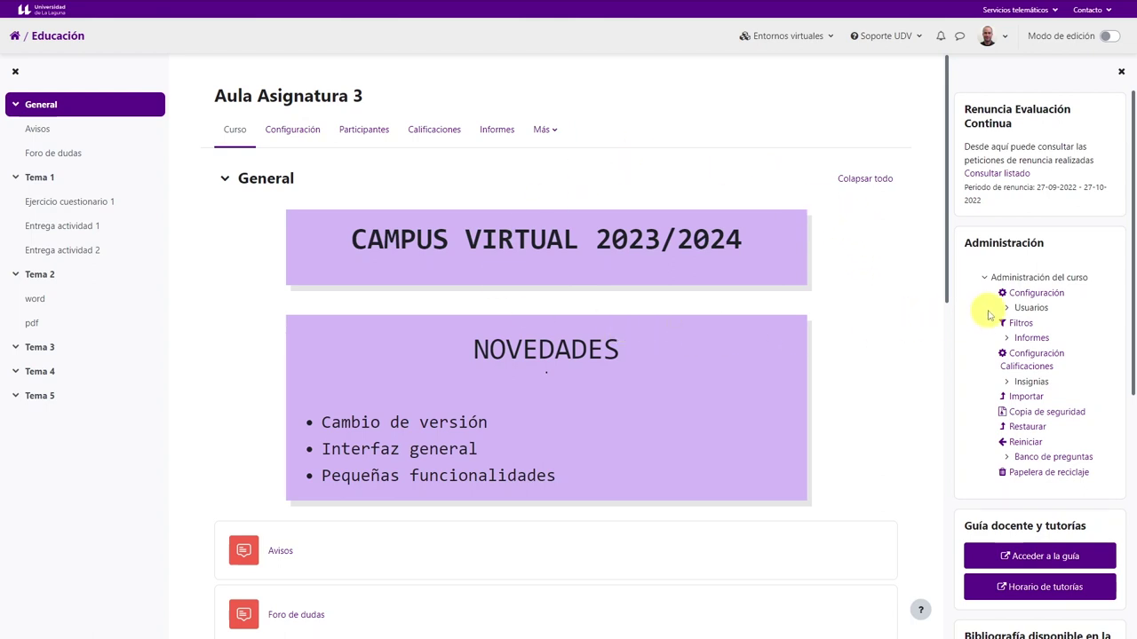
# - Choose the course visibility in the Aula Asignatura 3 settings, then save the changes and display the course
pyautogui.click(1039, 296)
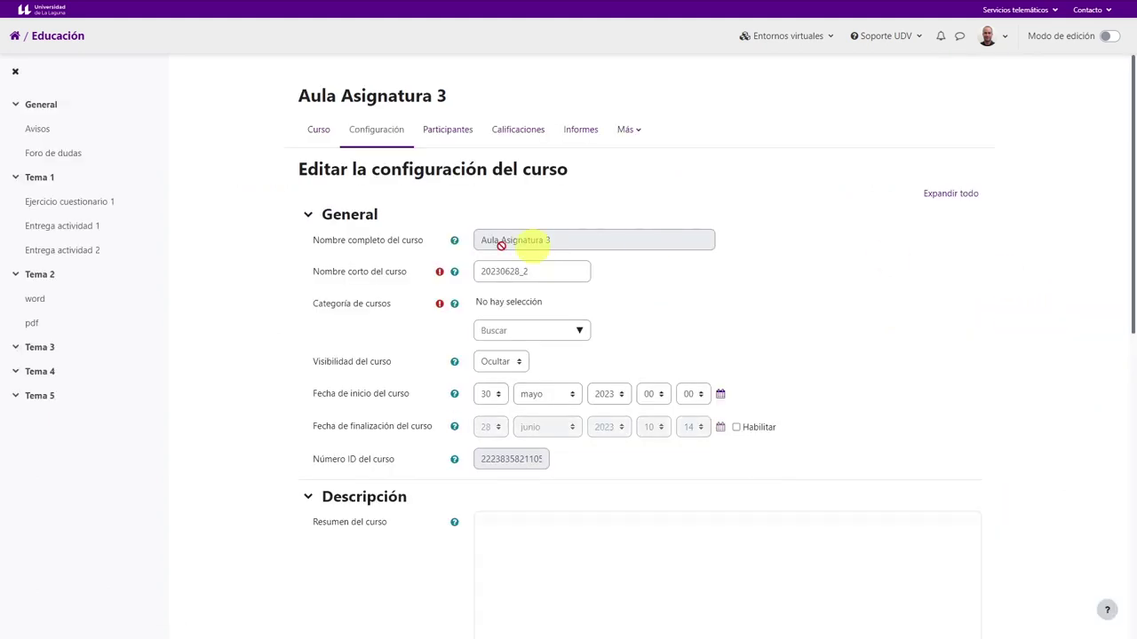
pyautogui.click(520, 362)
pyautogui.click(504, 390)
pyautogui.scroll(-8, 586, 309)
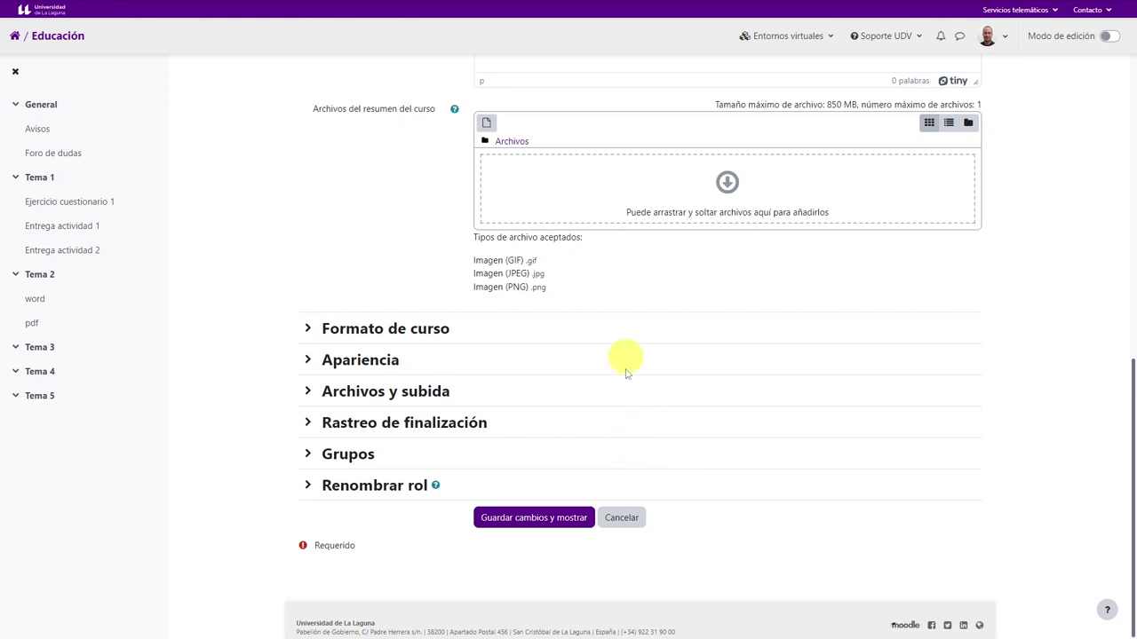
pyautogui.click(558, 525)
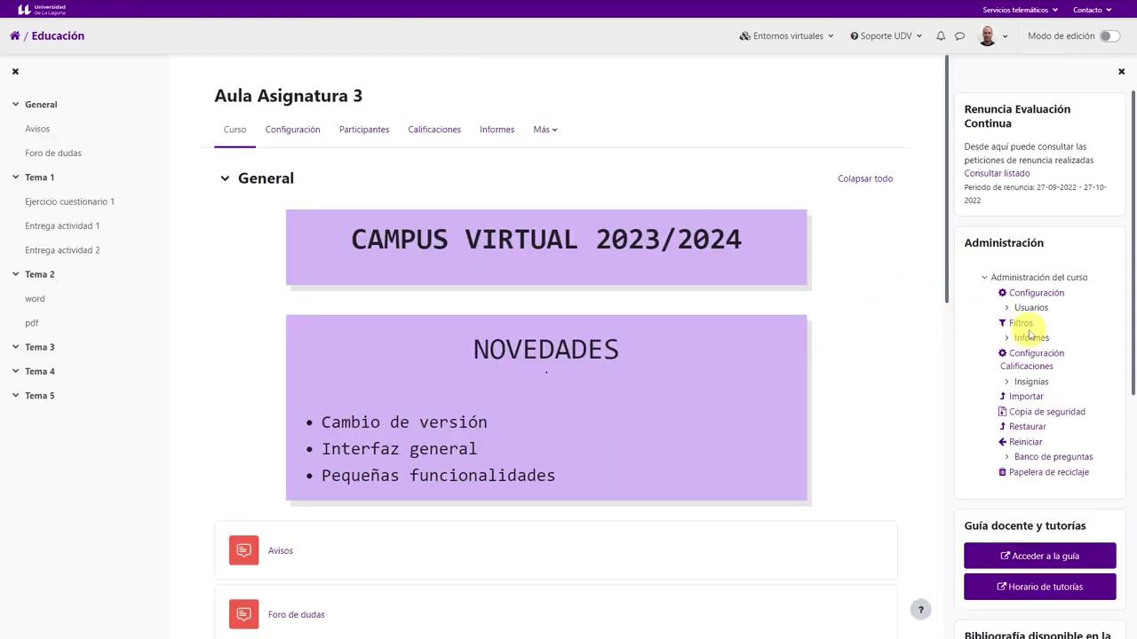
# - Review the student self-enrolment (Auto-matriculación) settings from the course's enrolment methods, then return to the course page
pyautogui.click(1031, 309)
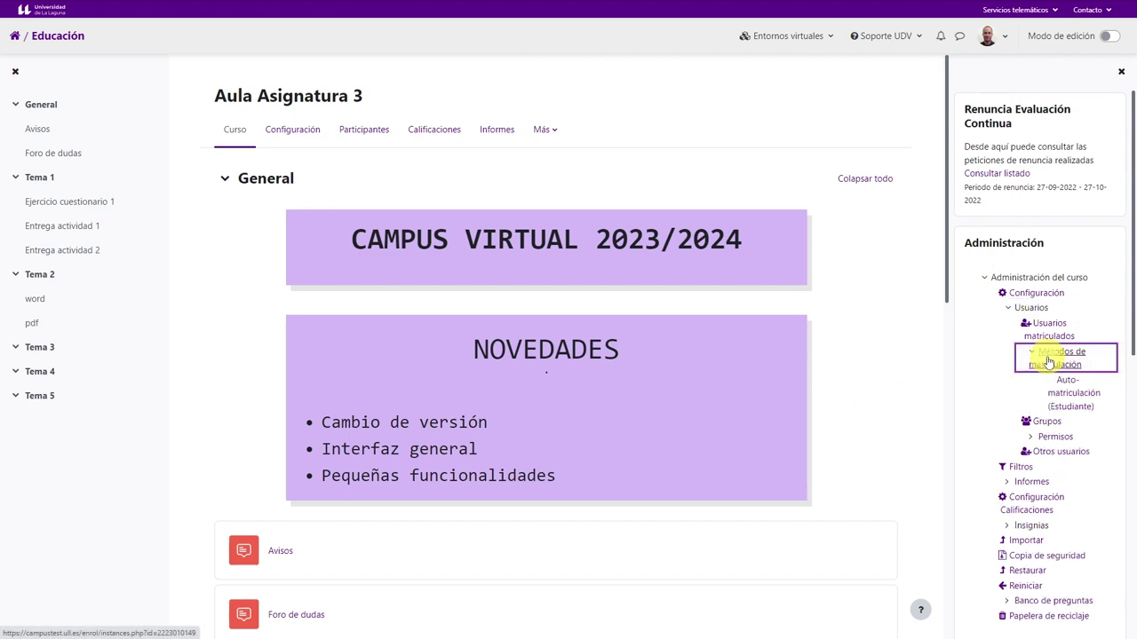
pyautogui.click(1048, 357)
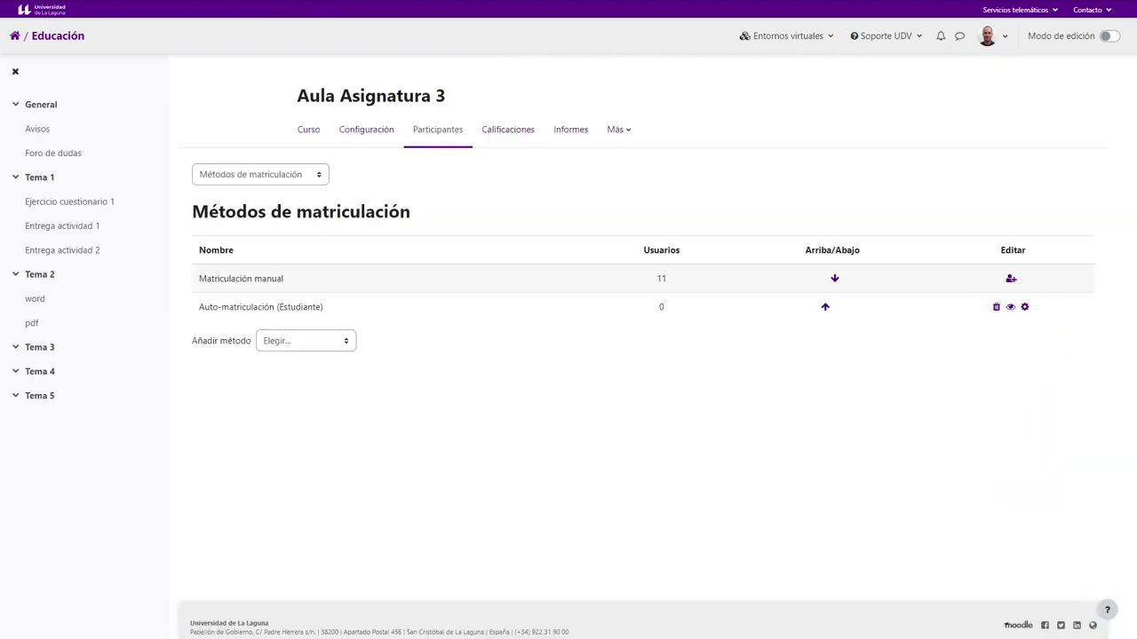
pyautogui.click(1024, 308)
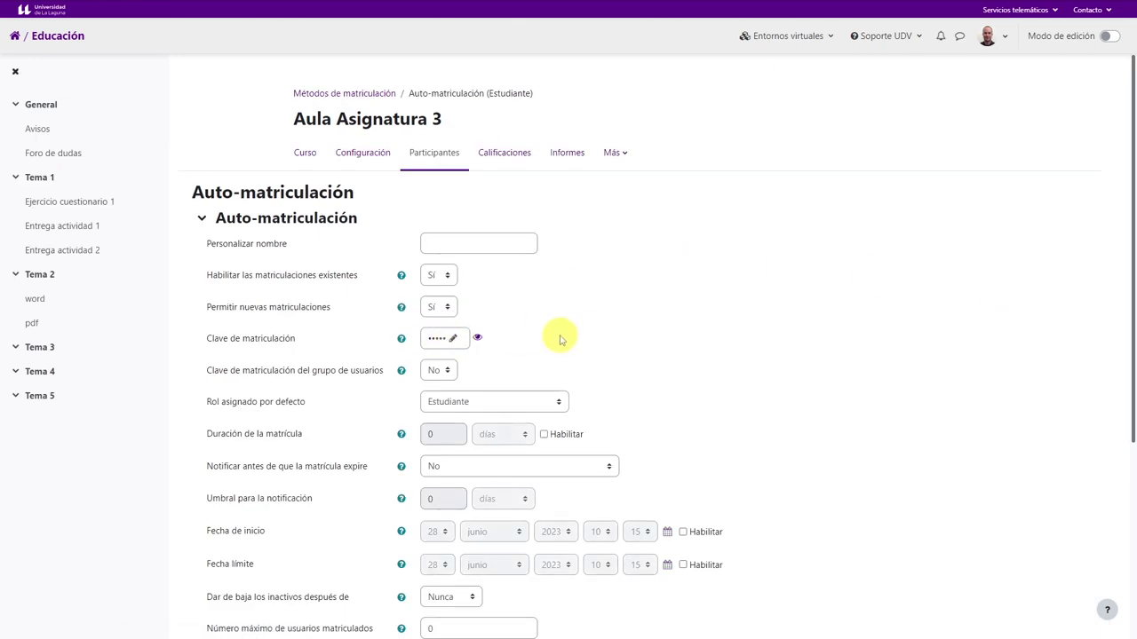
pyautogui.scroll(-1, 654, 364)
pyautogui.scroll(-2, 654, 364)
pyautogui.scroll(3, 284, 204)
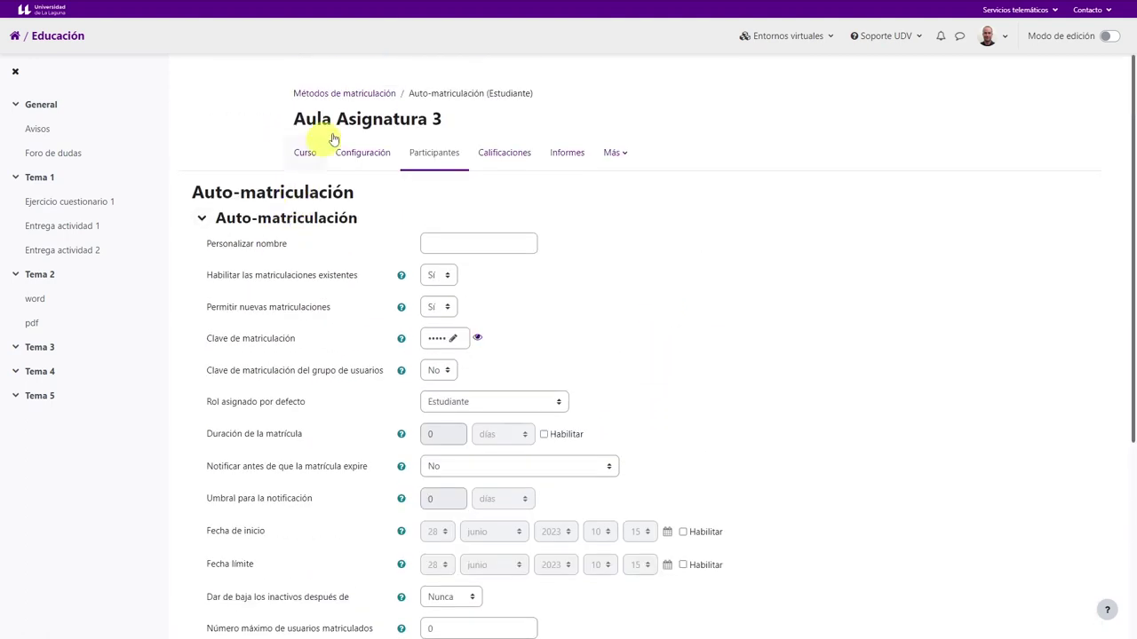
pyautogui.click(305, 157)
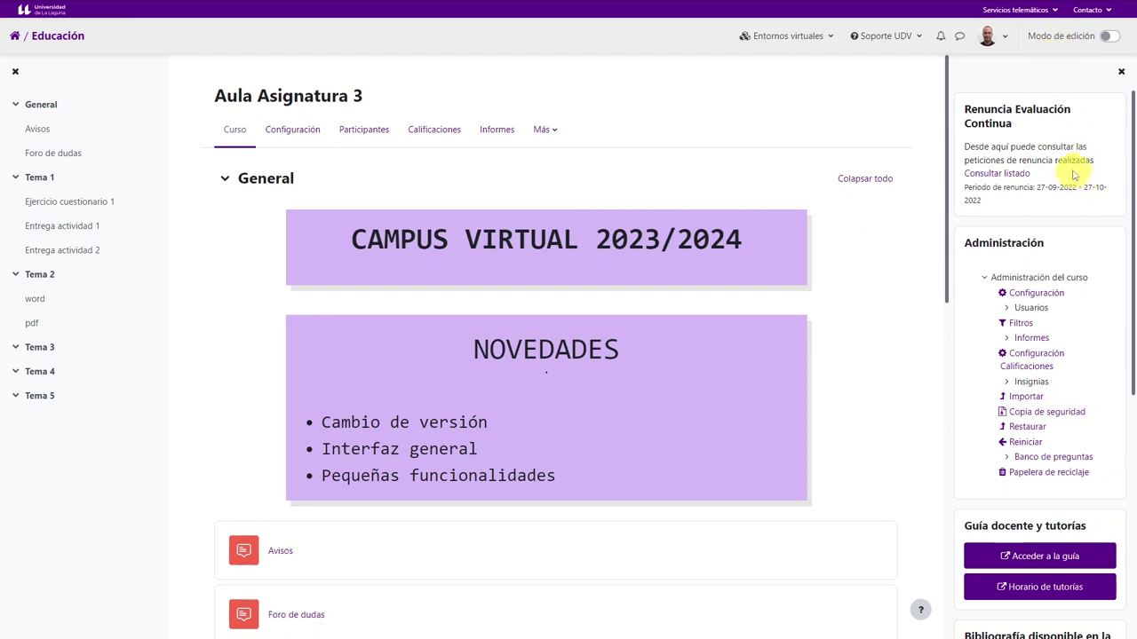
# - Turn on editing mode and examine the controls for adding blocks, activities, resources and sections
pyautogui.click(1110, 37)
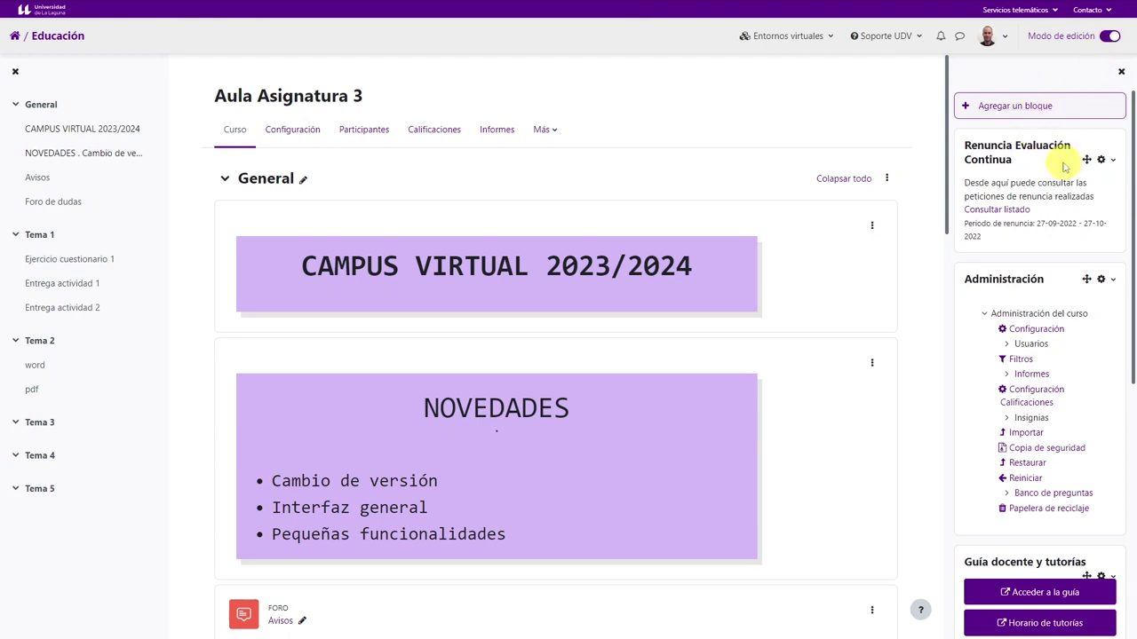
pyautogui.click(1048, 104)
pyautogui.scroll(-10, 865, 513)
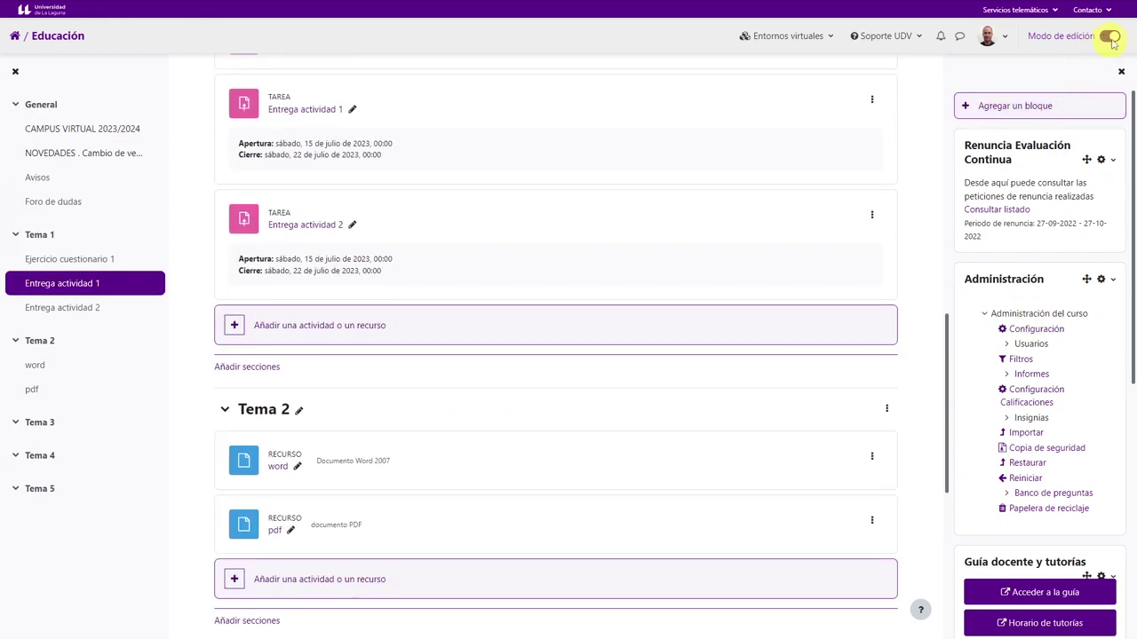
pyautogui.scroll(10, 822, 370)
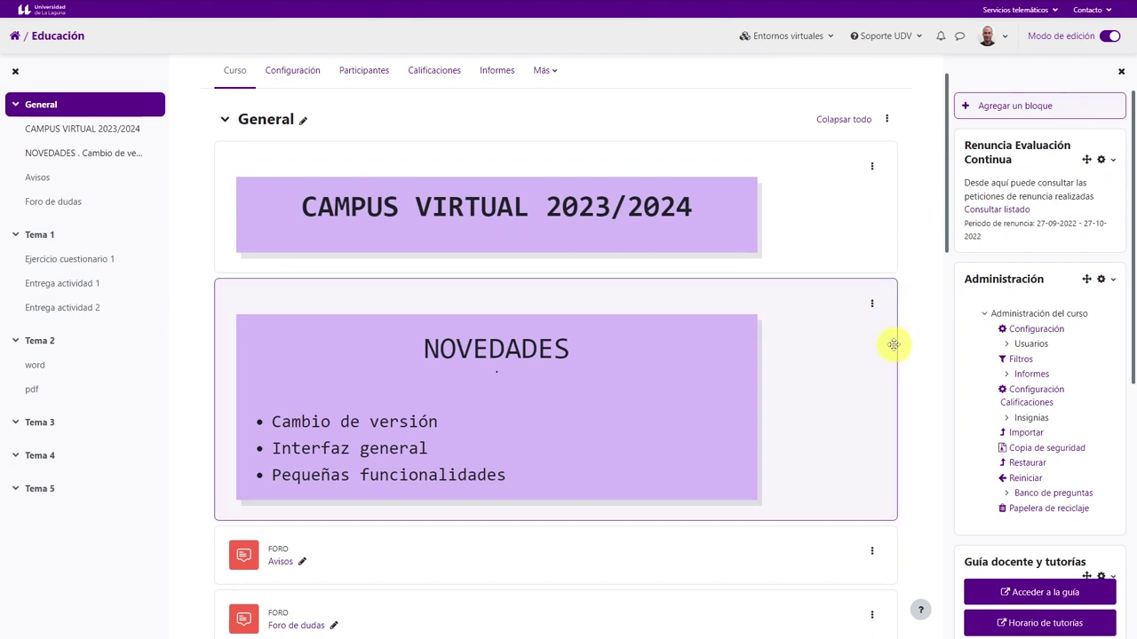
pyautogui.scroll(-2, 664, 340)
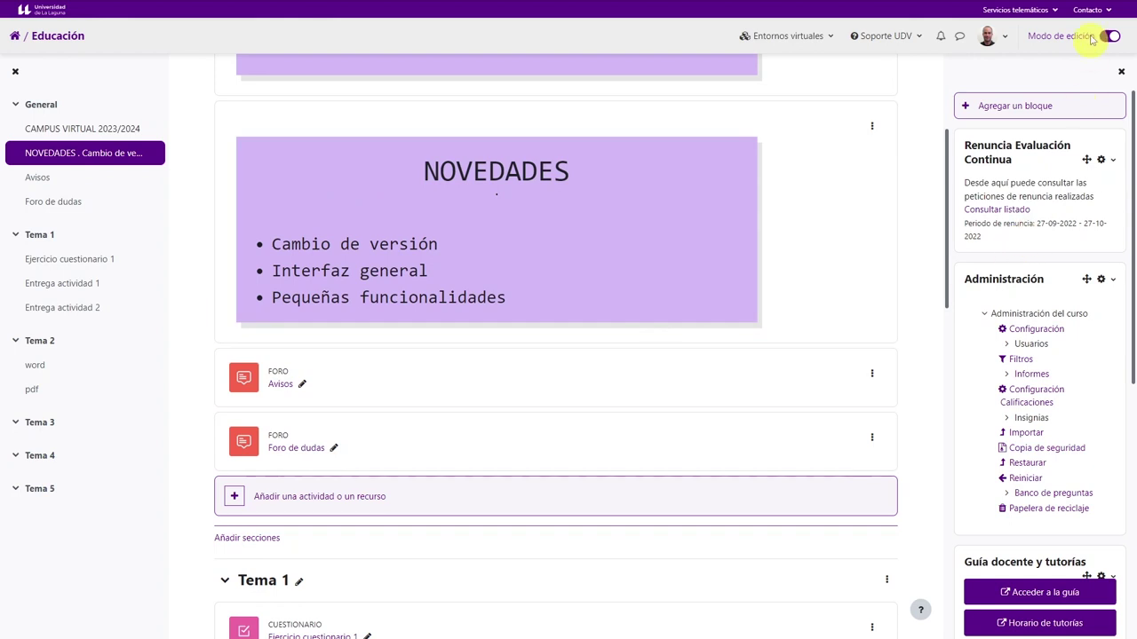
# - Turn off editing mode and look through the course sections in normal view
pyautogui.scroll(-7, 450, 342)
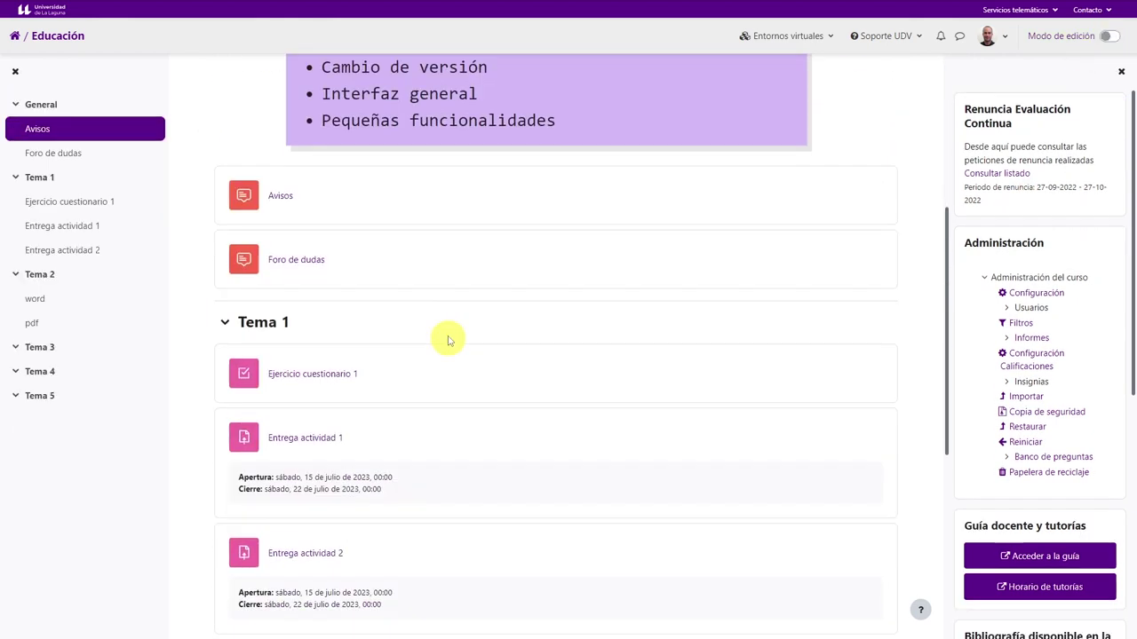
pyautogui.scroll(-2, 400, 357)
pyautogui.scroll(5, 413, 355)
pyautogui.scroll(4, 415, 354)
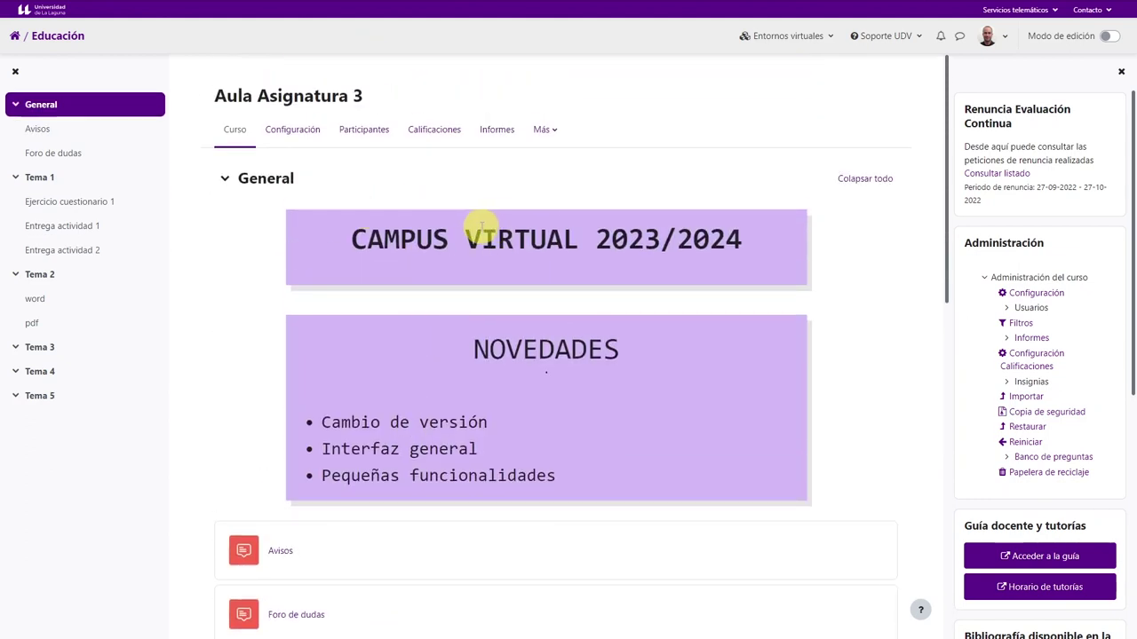
# - Switch to the old-version Asignatura_Curso page in Doctorado y posgrado 22/23 and examine its layout and activity icons
pyautogui.hotkey('ctrl', 'Tab')
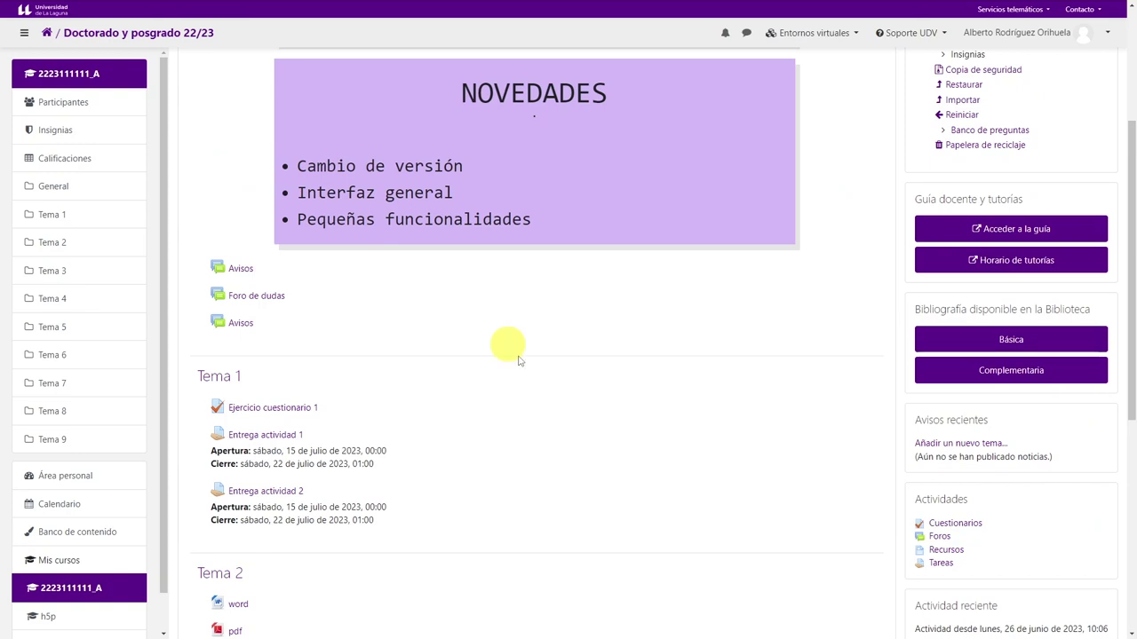
pyautogui.scroll(3, 495, 317)
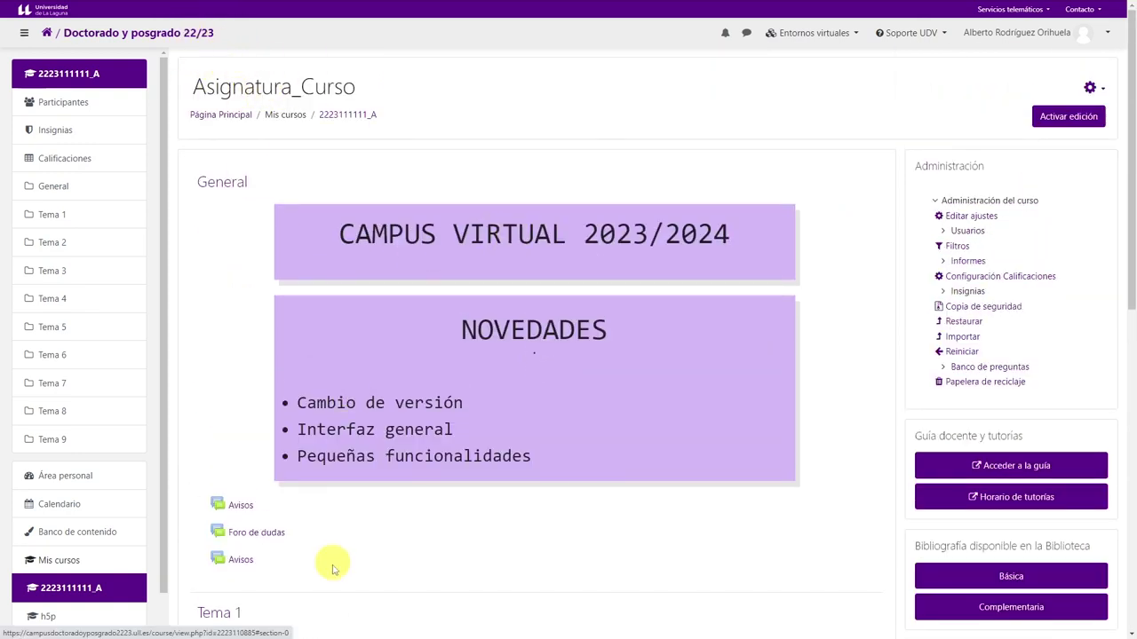
pyautogui.scroll(-5, 364, 498)
pyautogui.scroll(1, 298, 197)
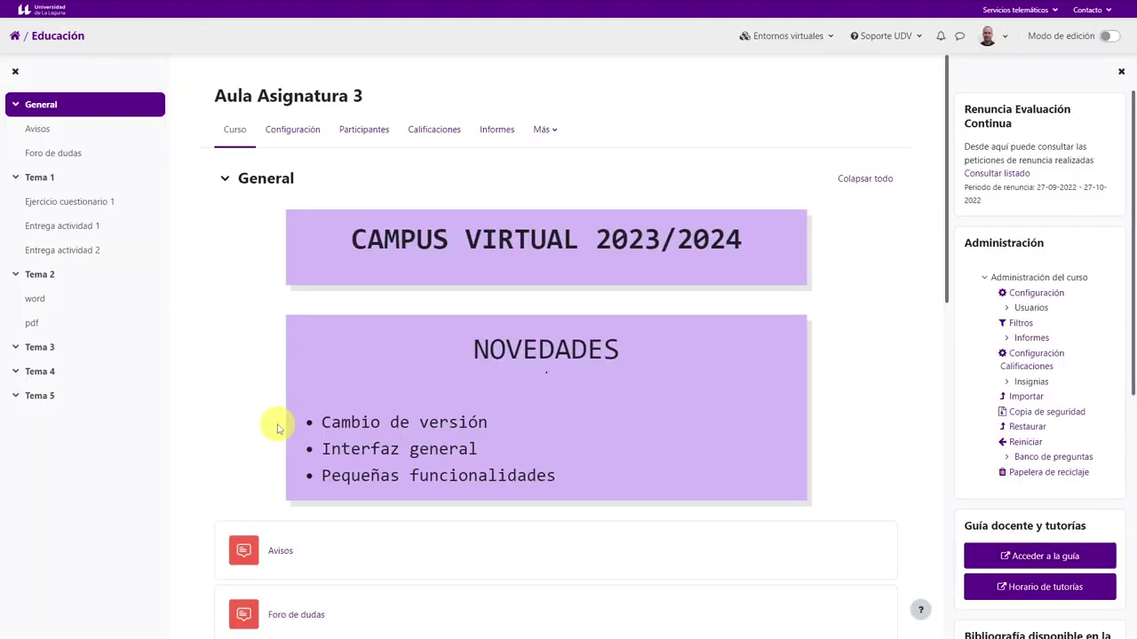
# - Return to Aula Asignatura 3 and examine how activities and resources are displayed in Tema 1 and Tema 2
pyautogui.scroll(-5, 413, 426)
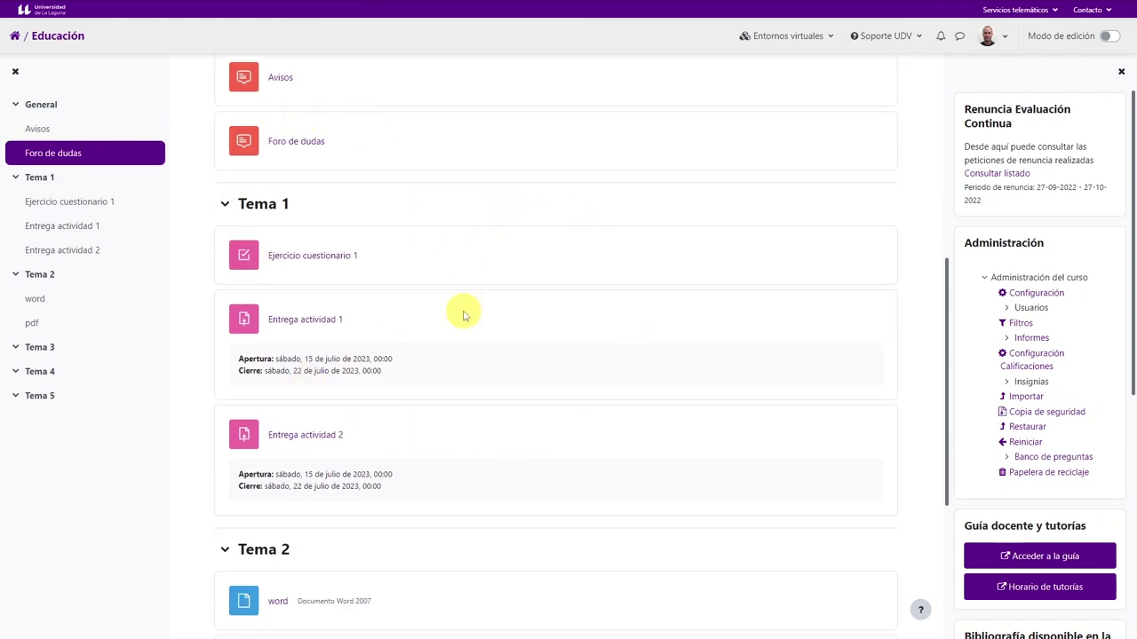
pyautogui.scroll(-1, 466, 293)
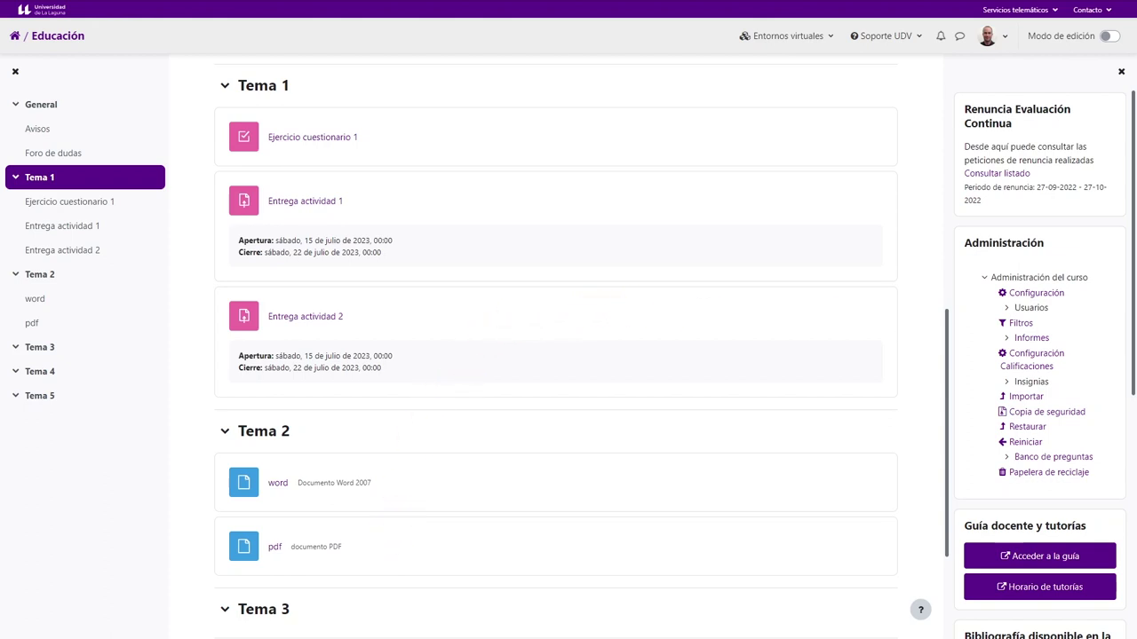
pyautogui.scroll(-1, 550, 381)
pyautogui.scroll(1, 543, 378)
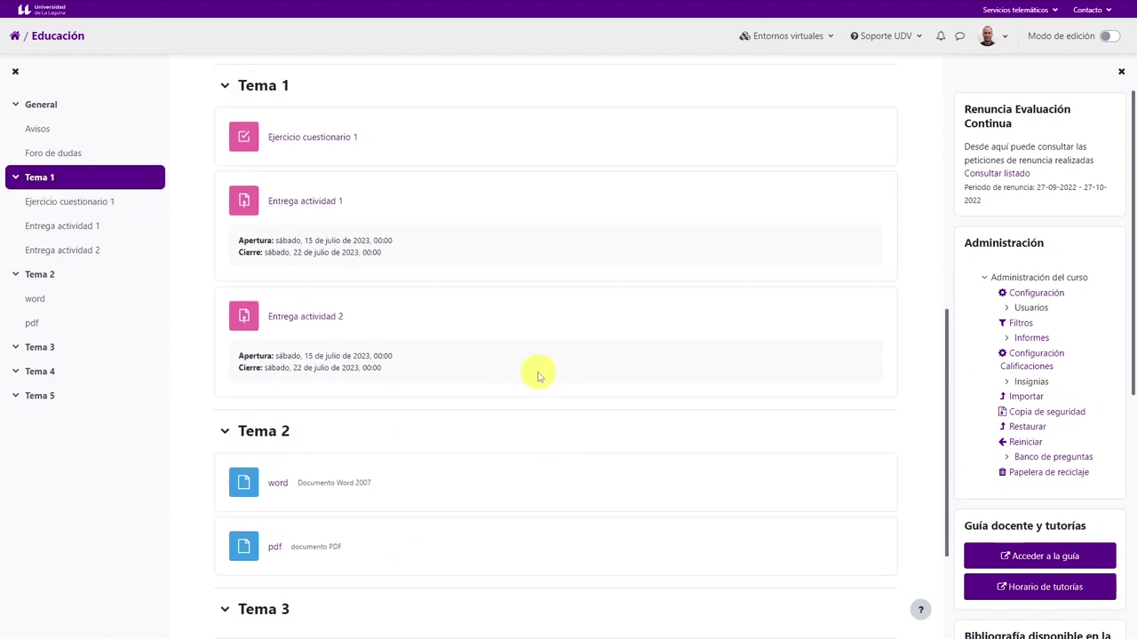
# - Turn on editing mode and examine the activity type labels and controls in the General and Tema 1 sections
pyautogui.scroll(7, 541, 373)
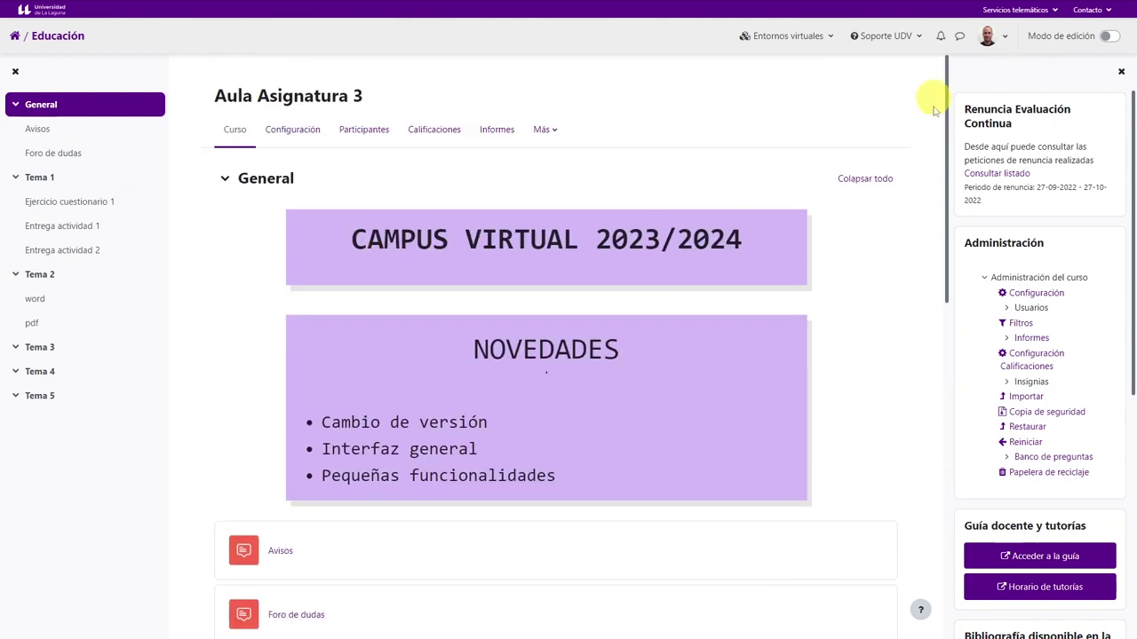
pyautogui.click(1109, 37)
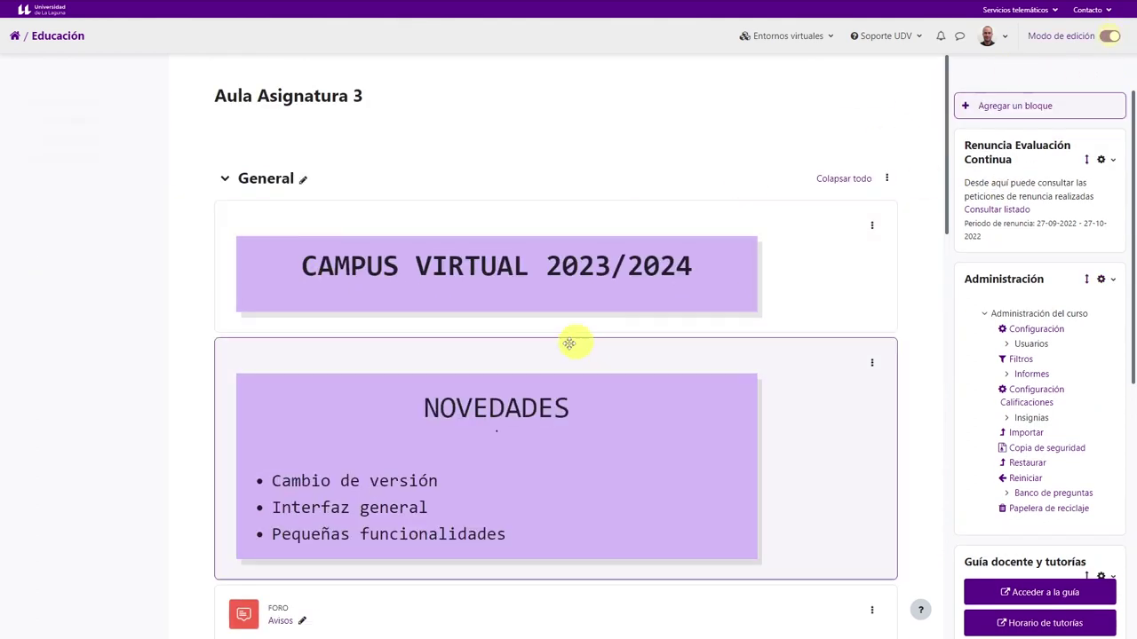
pyautogui.scroll(-3, 672, 329)
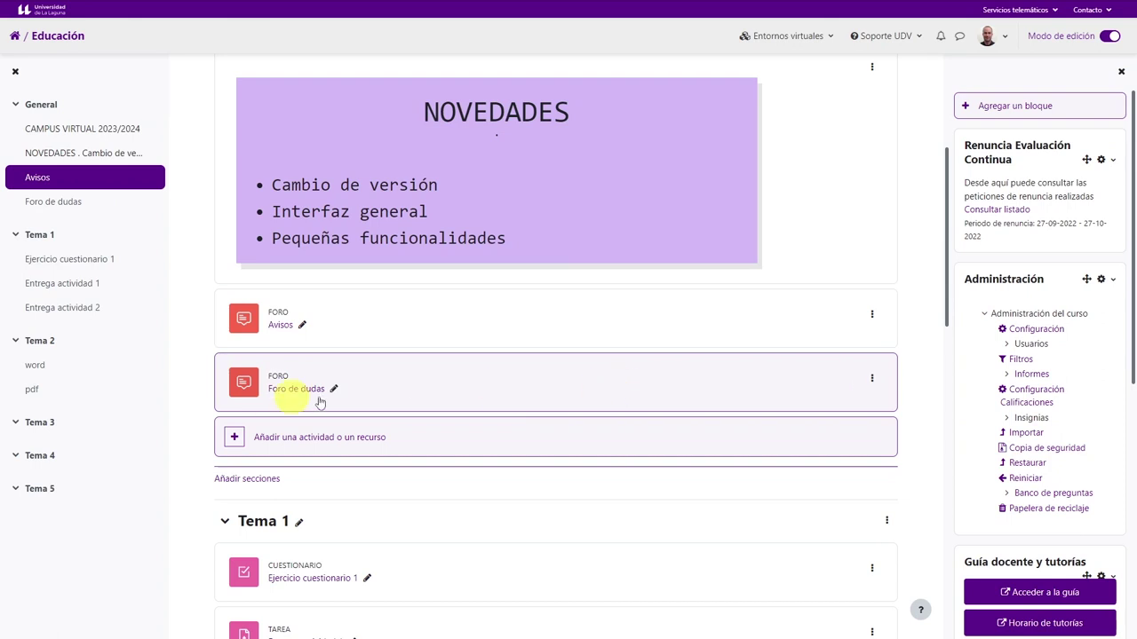
pyautogui.scroll(-3, 385, 485)
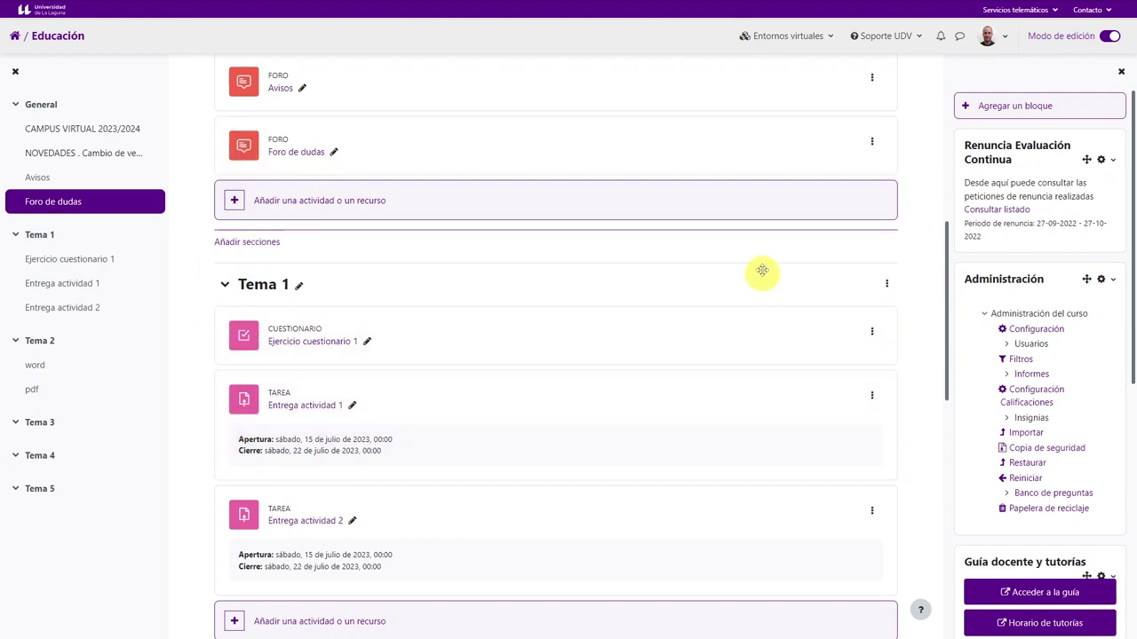
pyautogui.scroll(5, 662, 345)
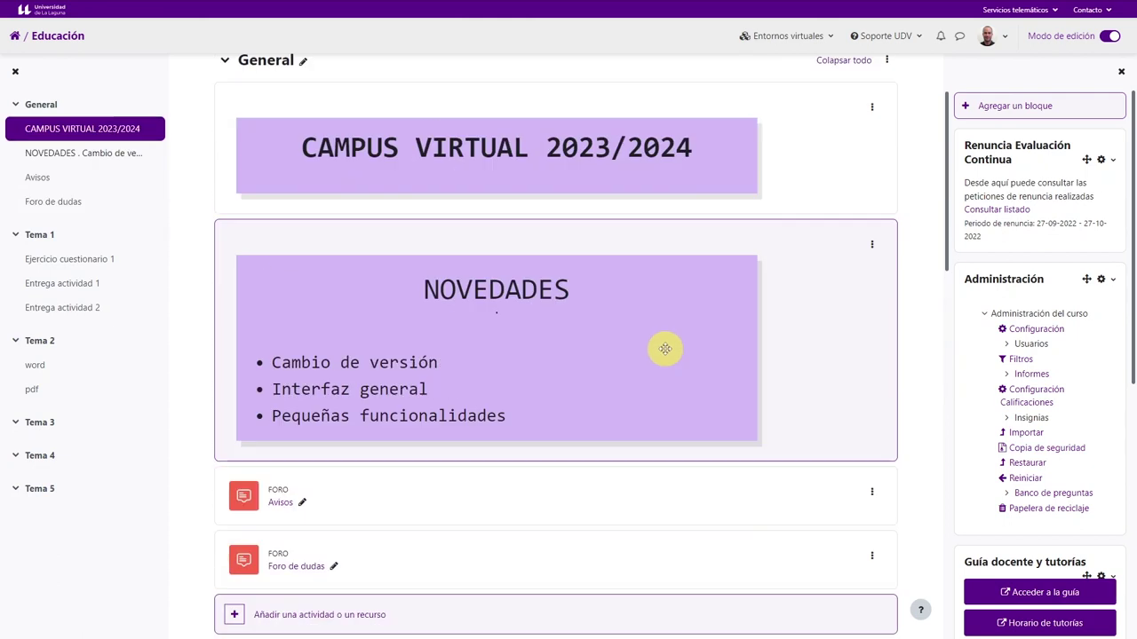
# - Open the activity and resource chooser for the General section, review the available types, and close it without adding anything
pyautogui.scroll(-3, 800, 293)
pyautogui.scroll(-3, 764, 337)
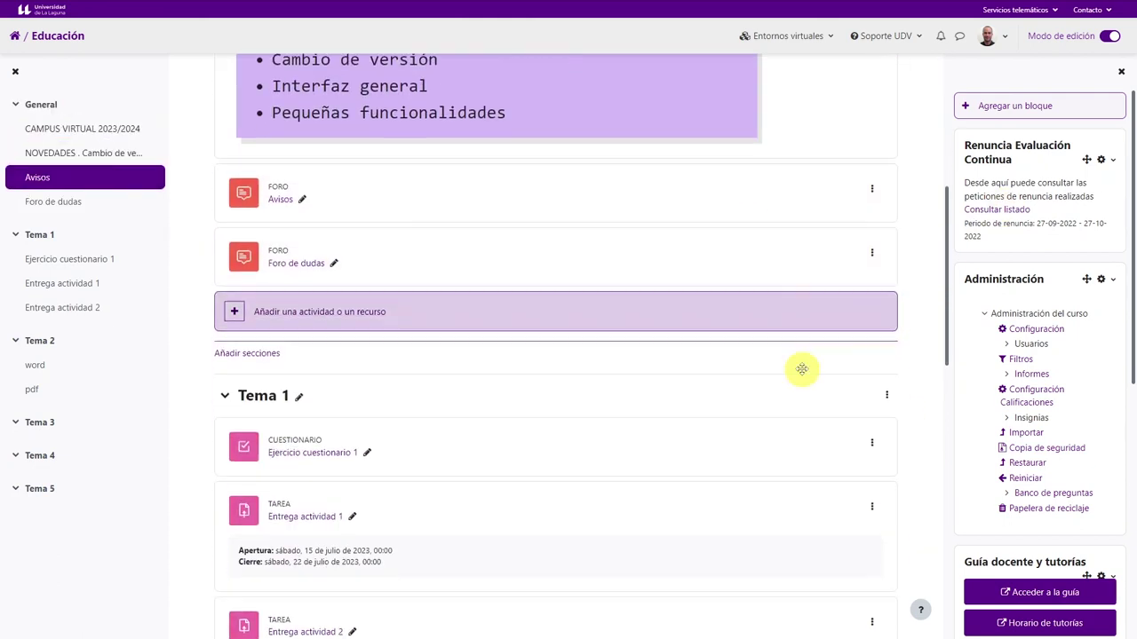
pyautogui.scroll(1, 444, 276)
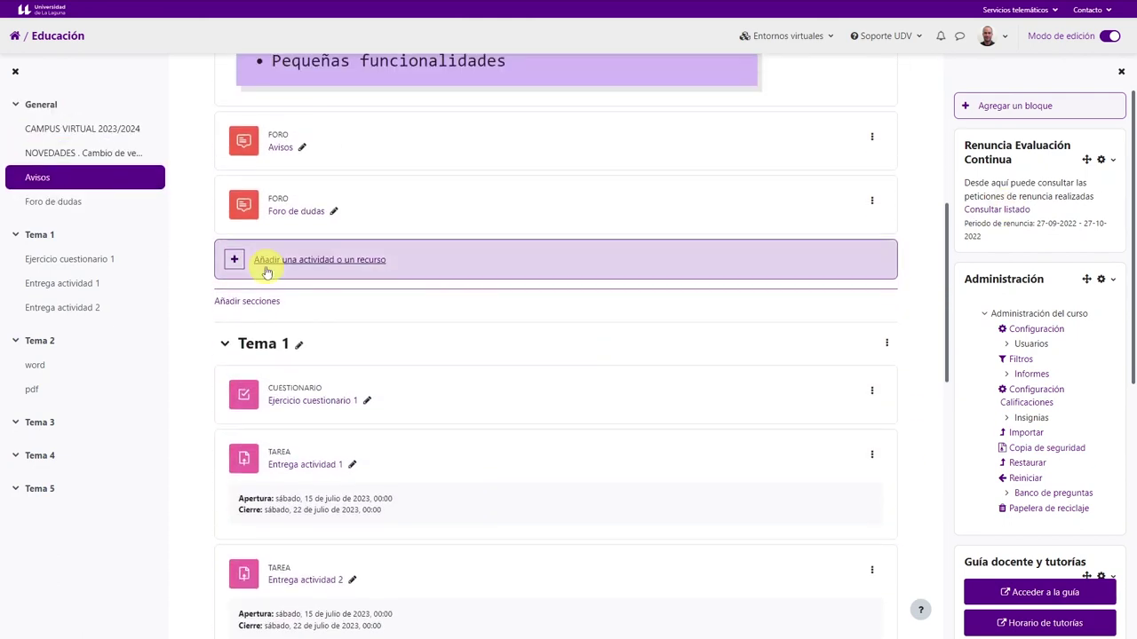
pyautogui.click(338, 260)
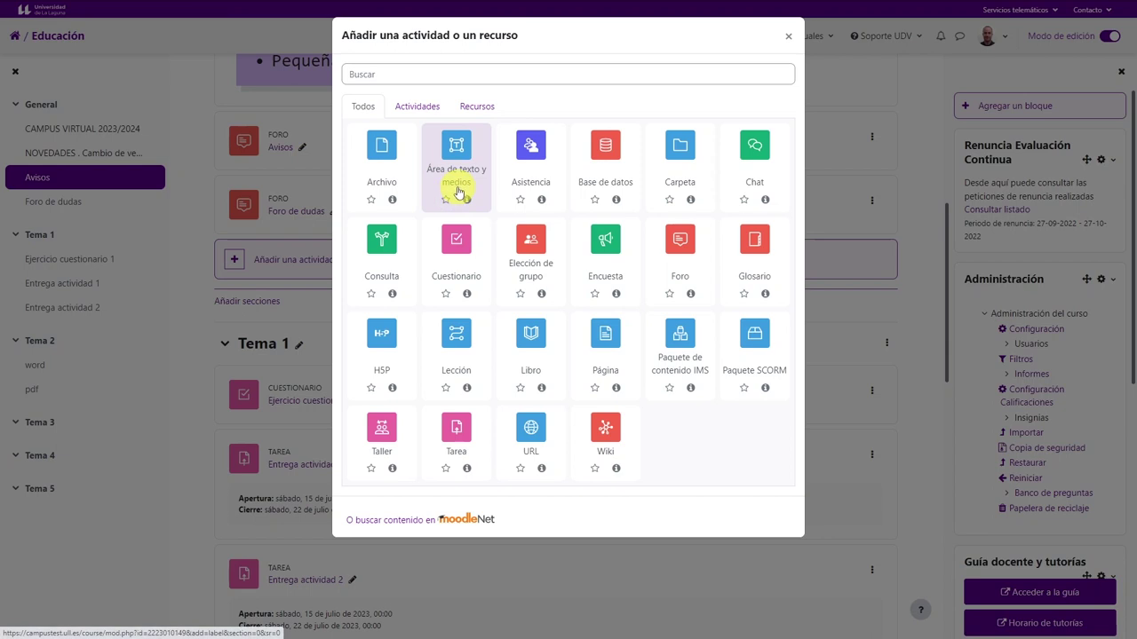
pyautogui.click(894, 377)
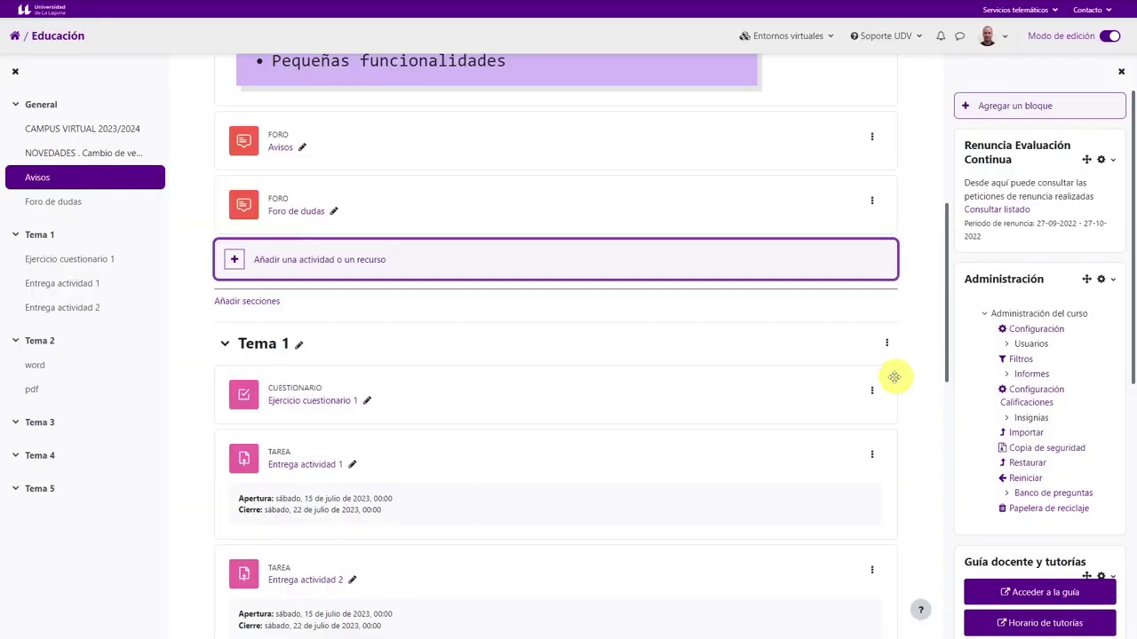
# - Look over the General, Tema 1 and Tema 2 activities and their add-activity controls in editing mode
pyautogui.scroll(-1, 897, 377)
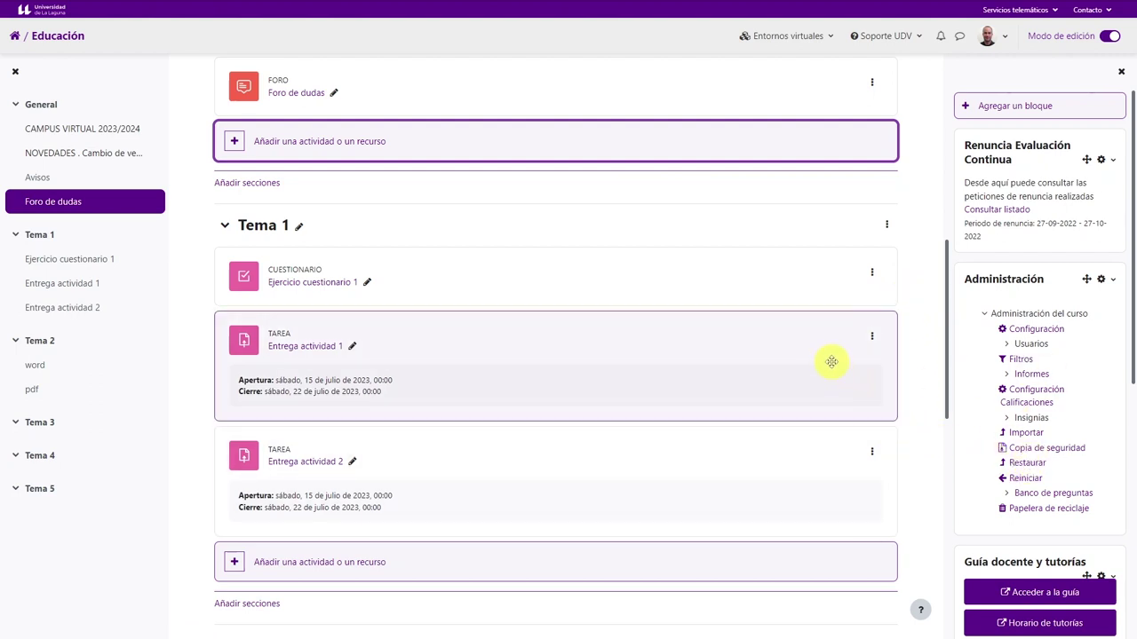
pyautogui.scroll(-2, 787, 347)
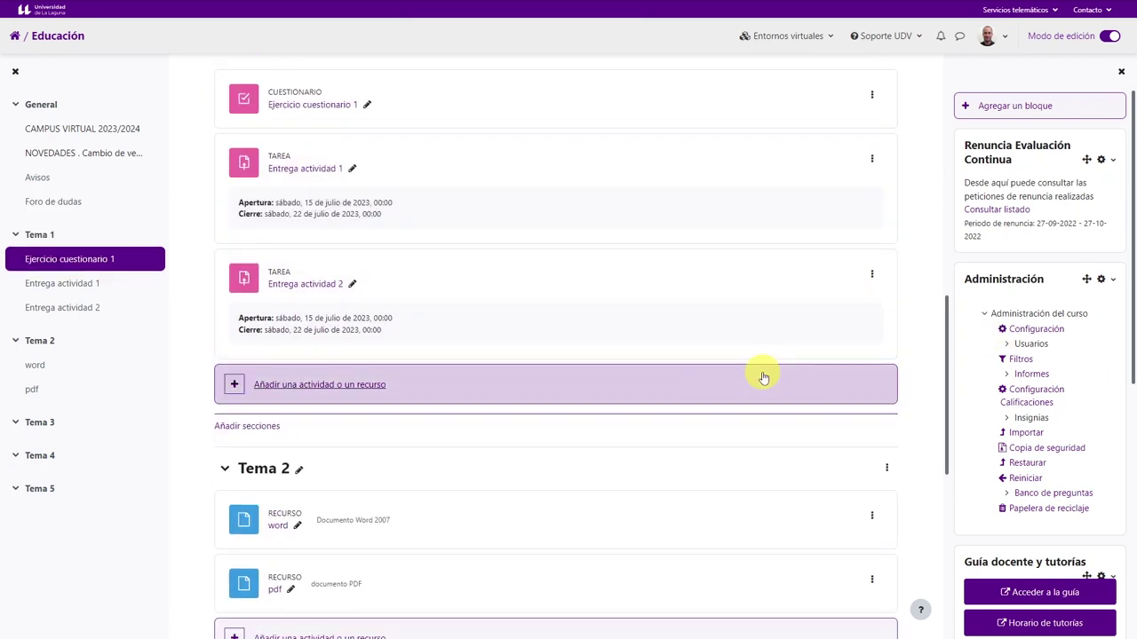
pyautogui.scroll(4, 818, 380)
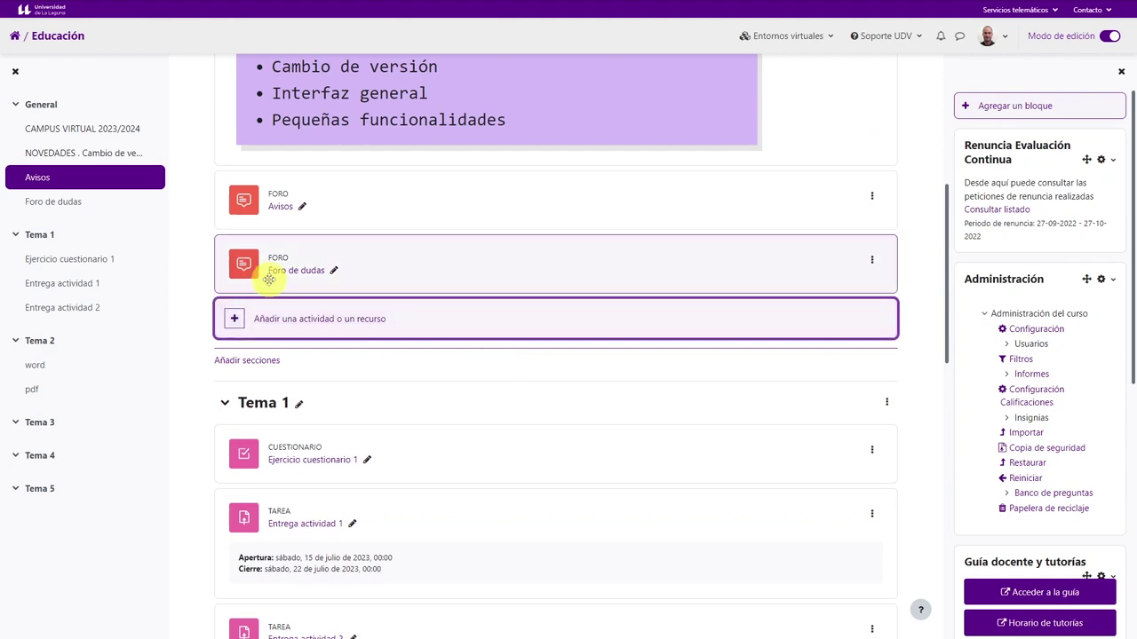
pyautogui.scroll(-2, 326, 472)
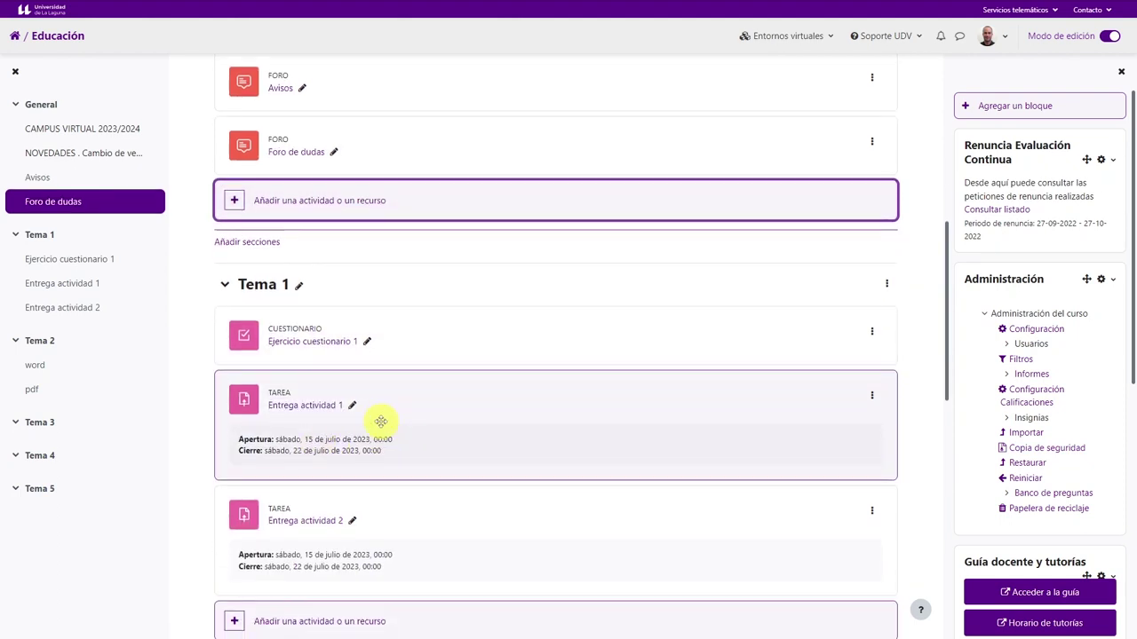
pyautogui.scroll(2, 473, 372)
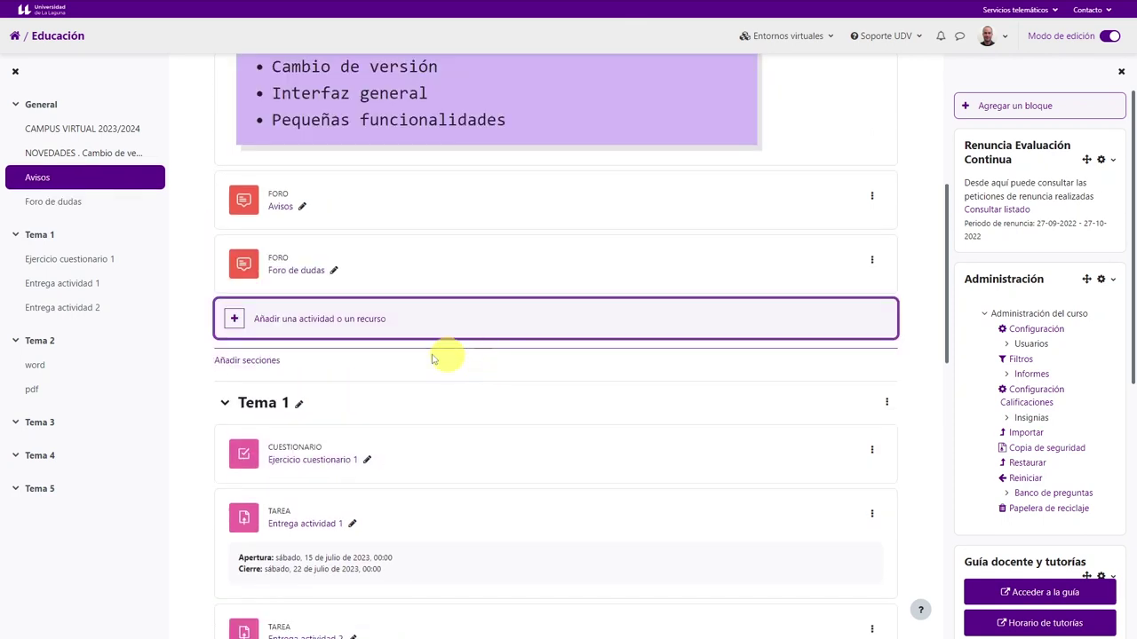
# - Open the settings of the Foro de dudas forum and view the available forum types without changing the selection
pyautogui.click(284, 273)
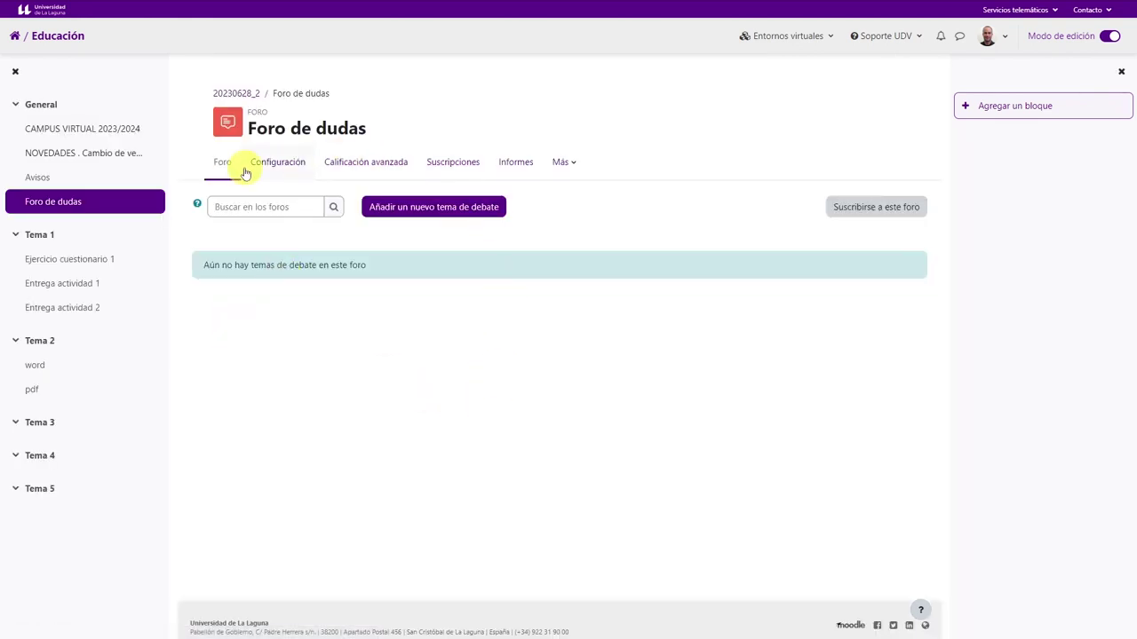
pyautogui.click(289, 169)
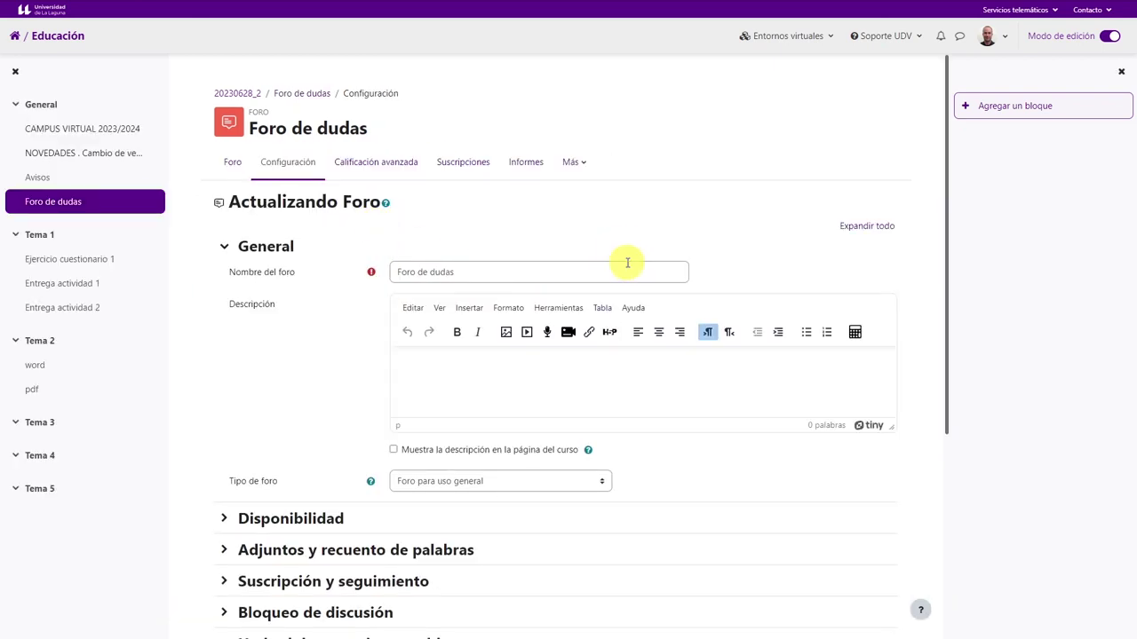
pyautogui.scroll(-2, 417, 319)
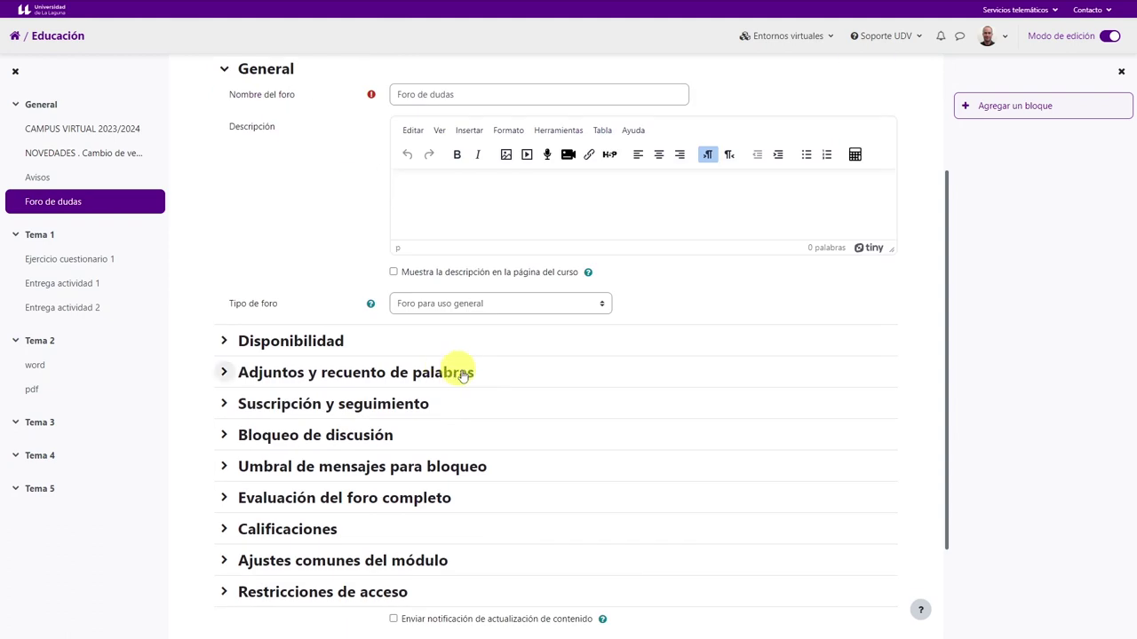
pyautogui.click(484, 303)
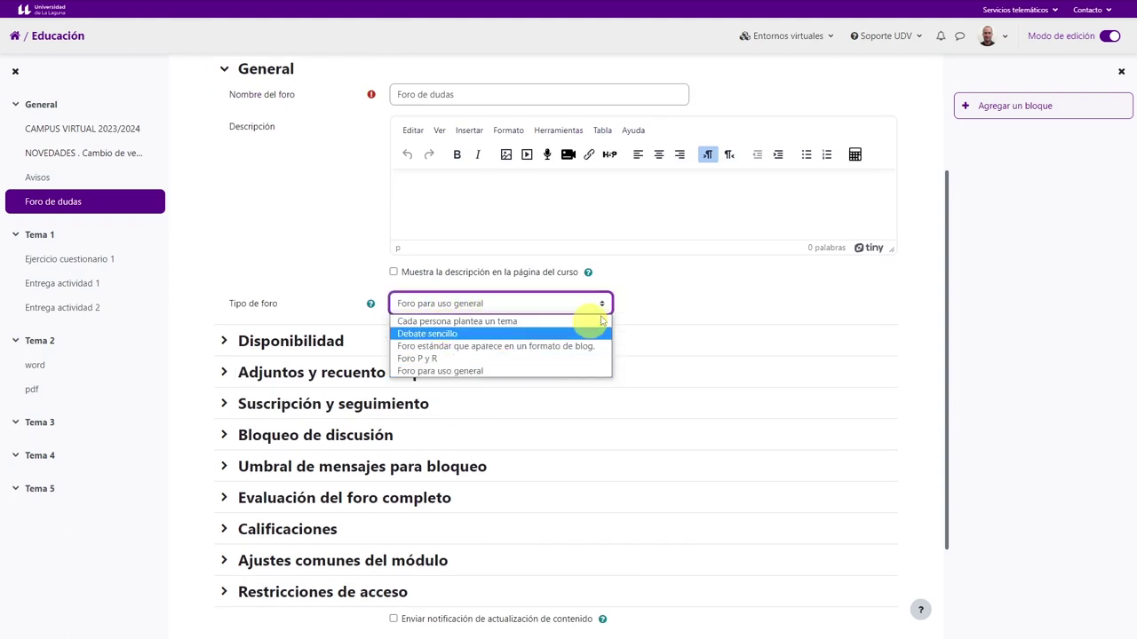
pyautogui.click(744, 288)
pyautogui.scroll(2, 901, 220)
# - Expand all sections of the forum settings and review them from subscription through access restrictions
pyautogui.click(867, 226)
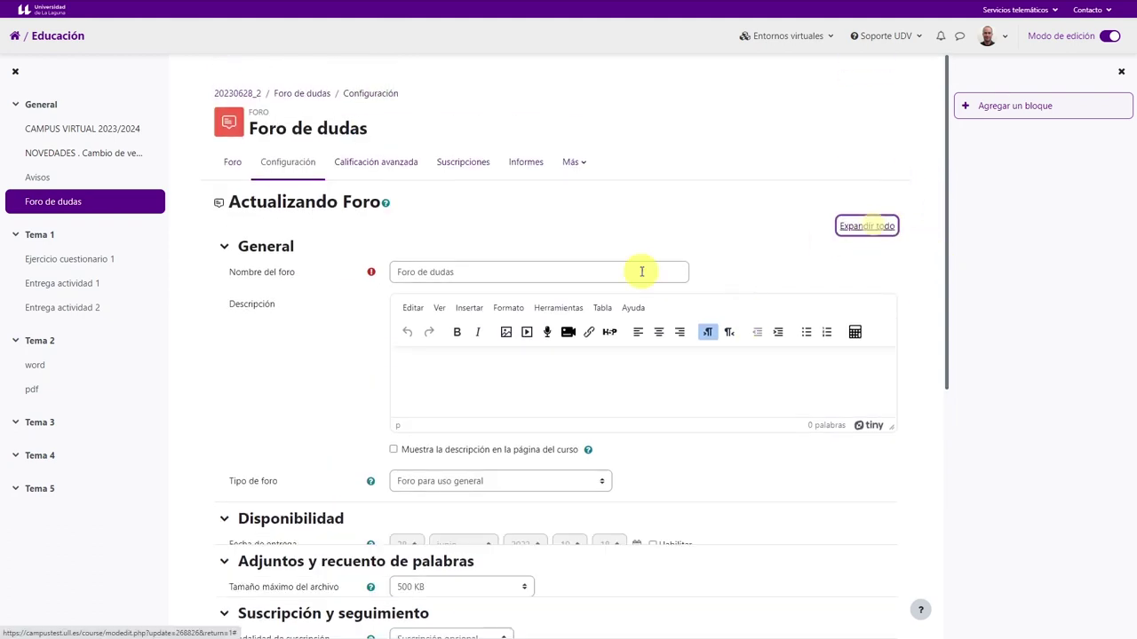
pyautogui.scroll(-5, 388, 297)
pyautogui.scroll(-3, 568, 293)
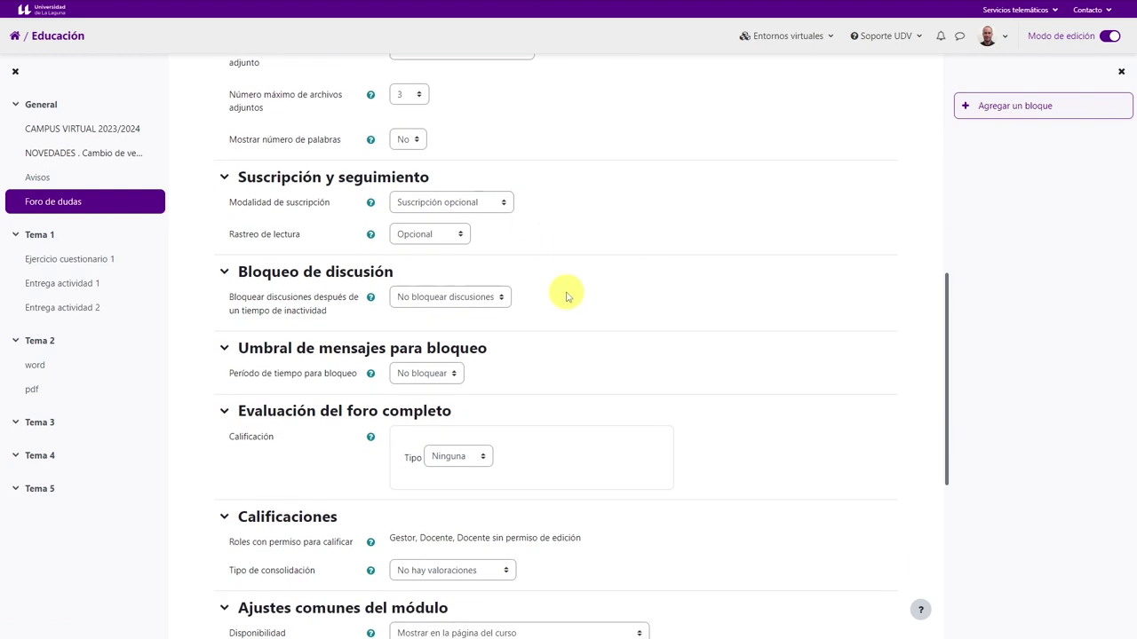
pyautogui.scroll(1, 342, 293)
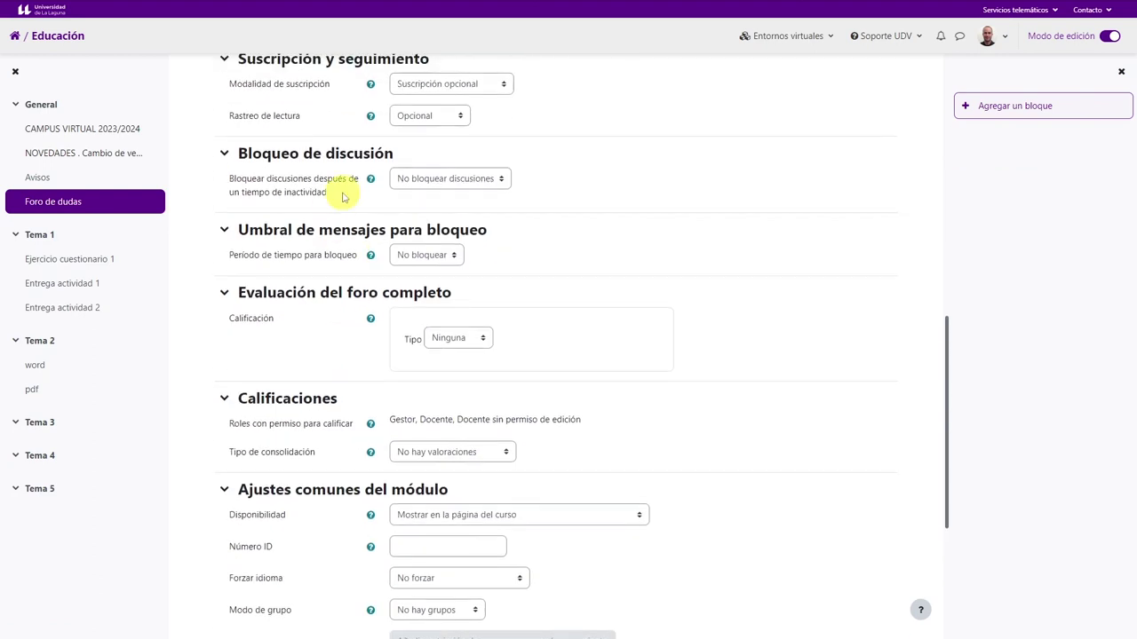
pyautogui.scroll(-2, 282, 325)
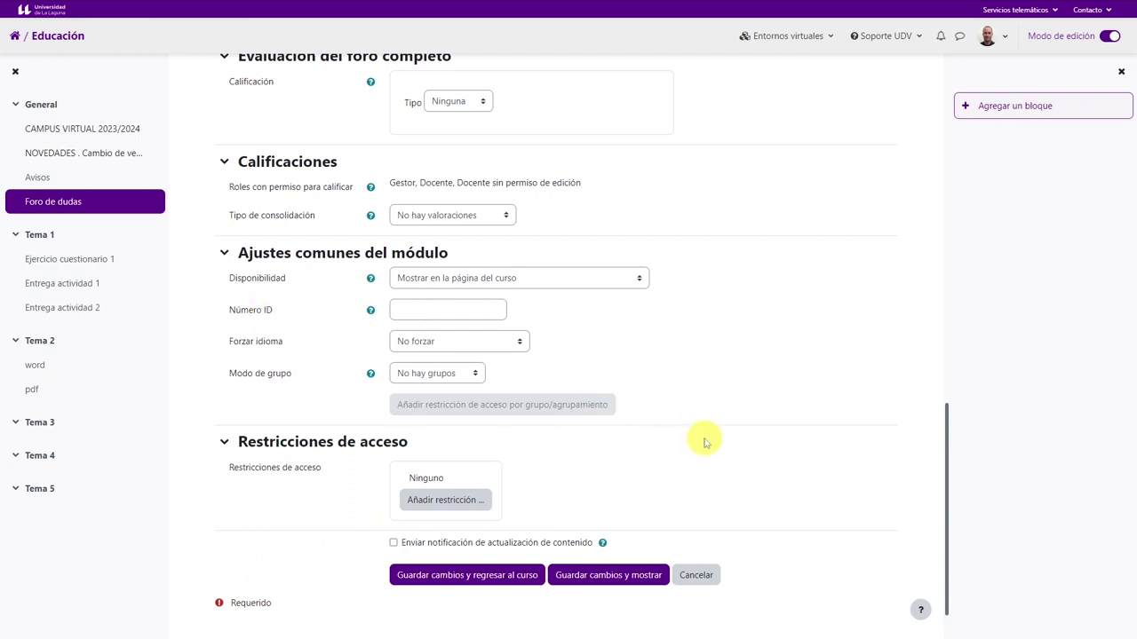
# - Examine the Enviar notificación de actualización de contenido option, then leave the forum settings without saving and return to the course page
pyautogui.moveTo(364, 548); pyautogui.dragTo(562, 543)
pyautogui.click(684, 542)
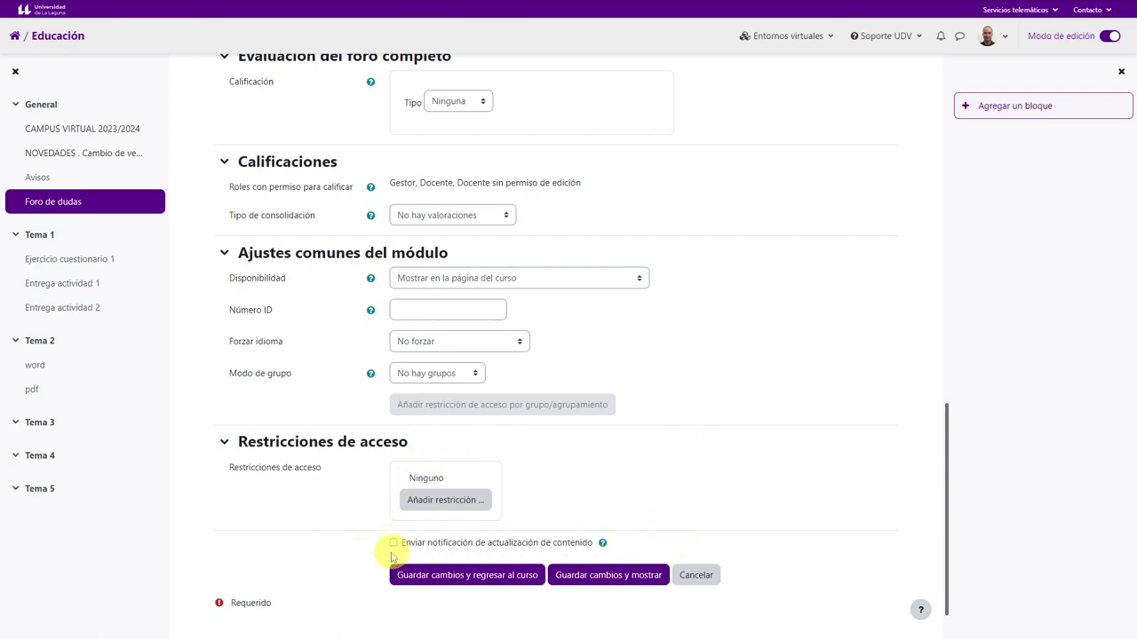
pyautogui.scroll(4, 414, 258)
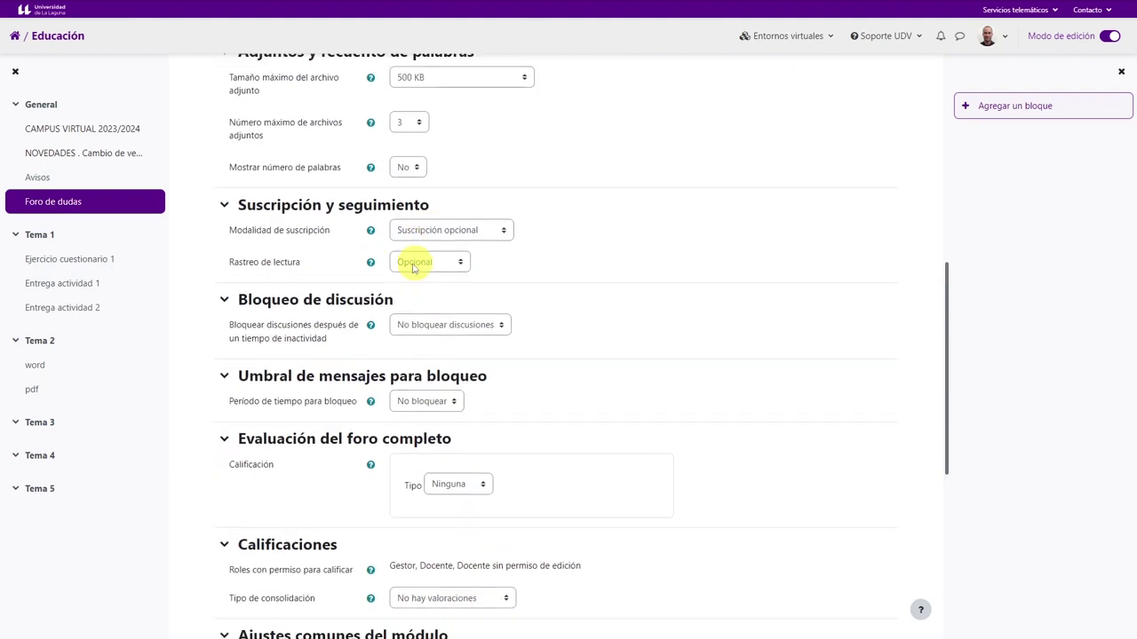
pyautogui.scroll(-5, 417, 371)
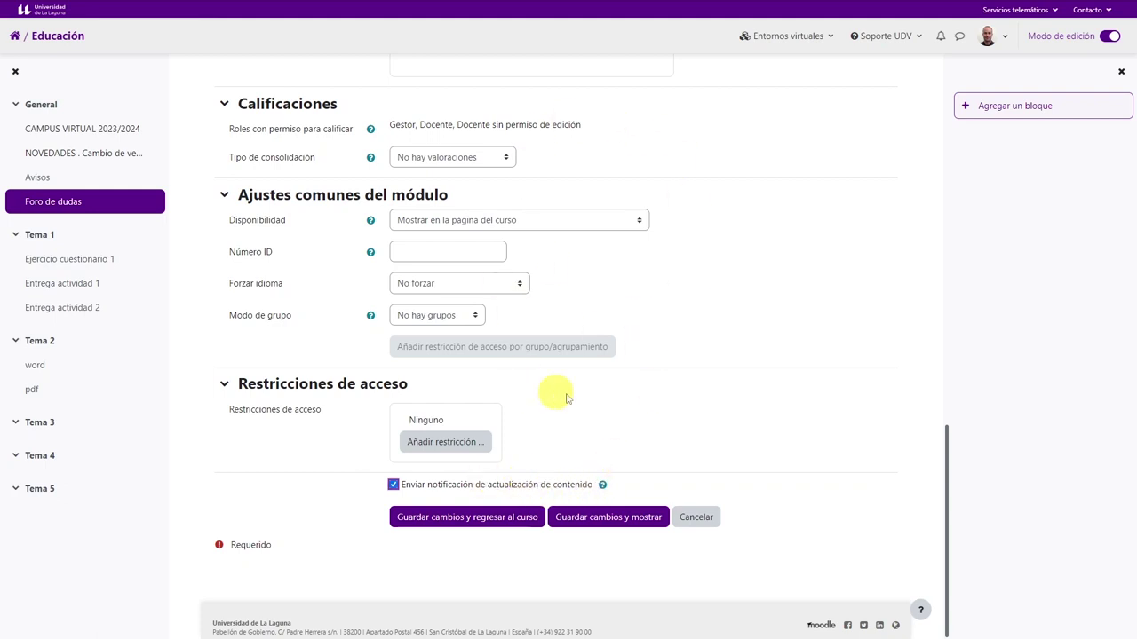
pyautogui.click(698, 518)
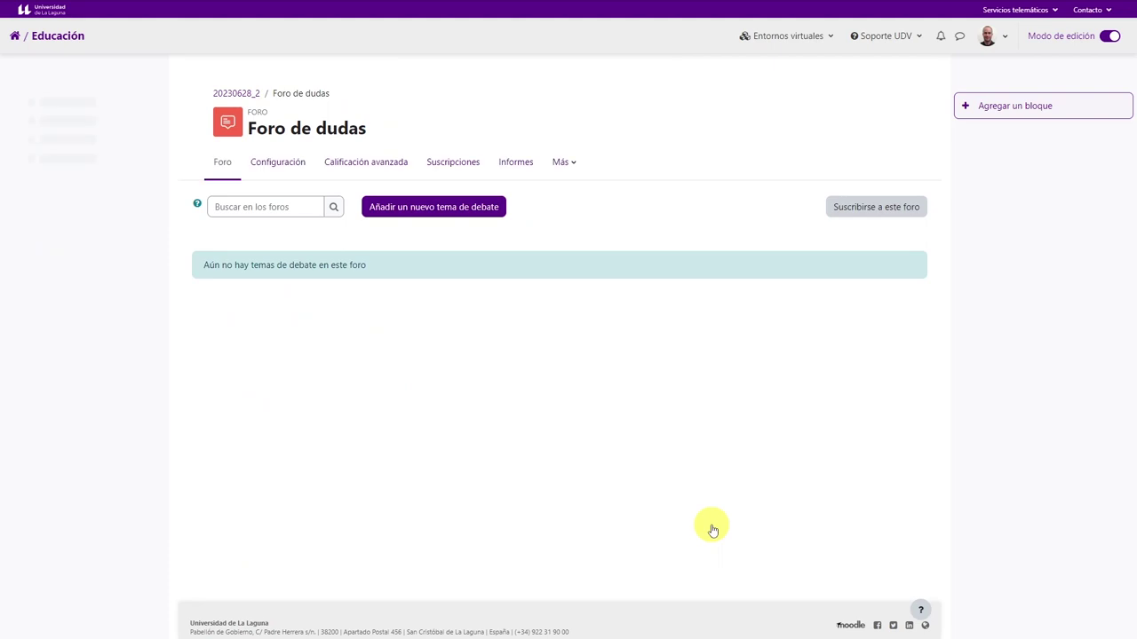
pyautogui.click(252, 97)
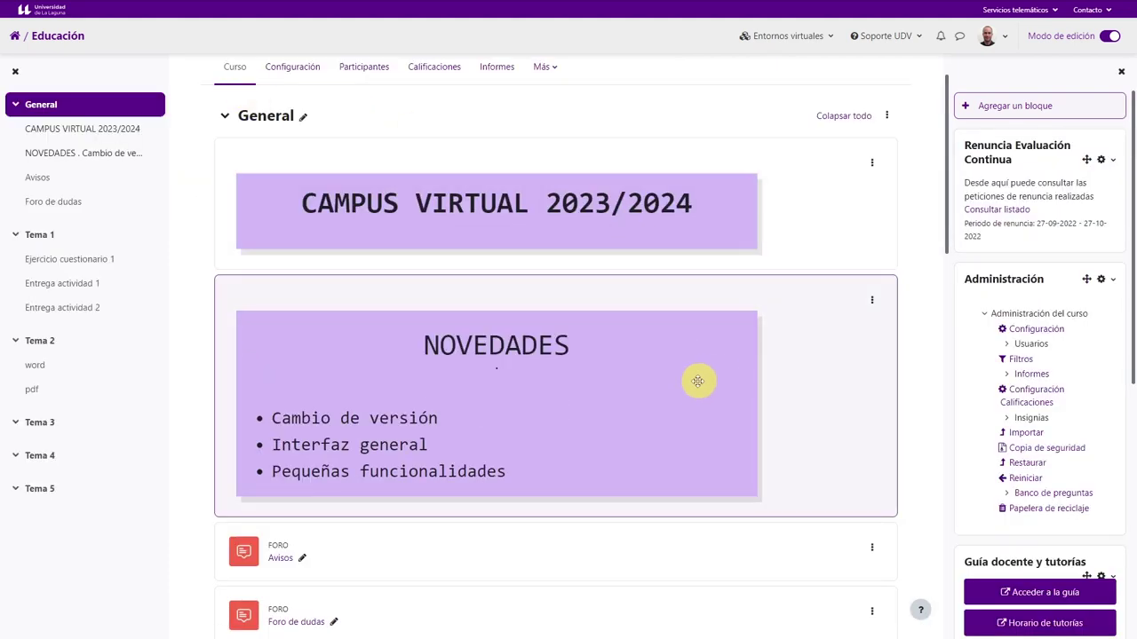
# - Open the settings of Ejercicio cuestionario 1 in Tema 1 and expand all of their sections
pyautogui.scroll(-3, 929, 367)
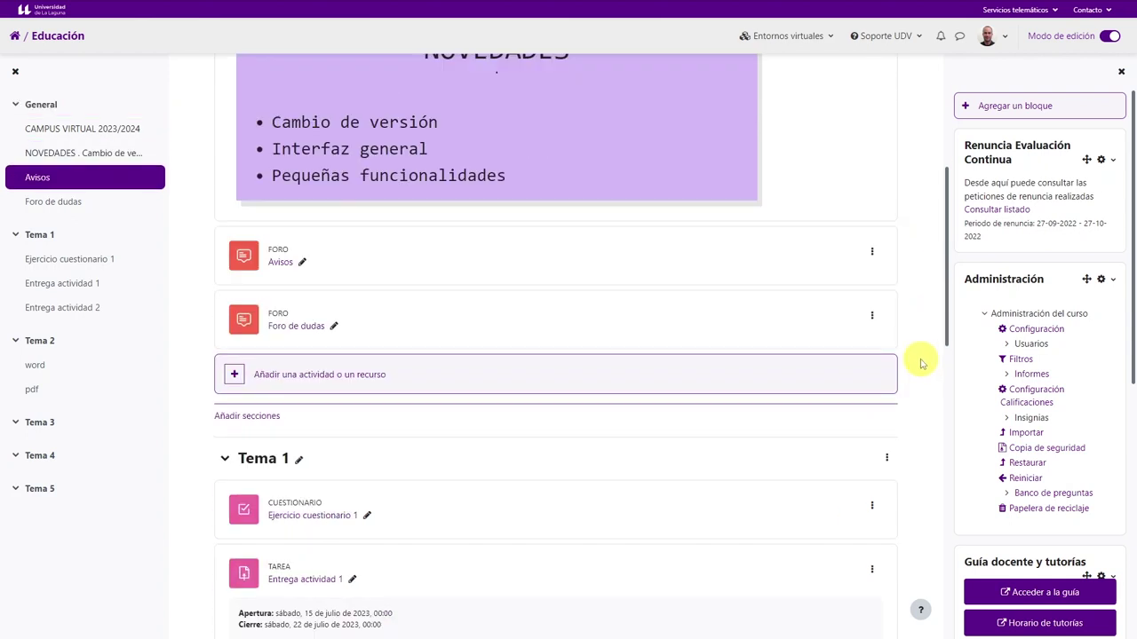
pyautogui.scroll(-2, 654, 363)
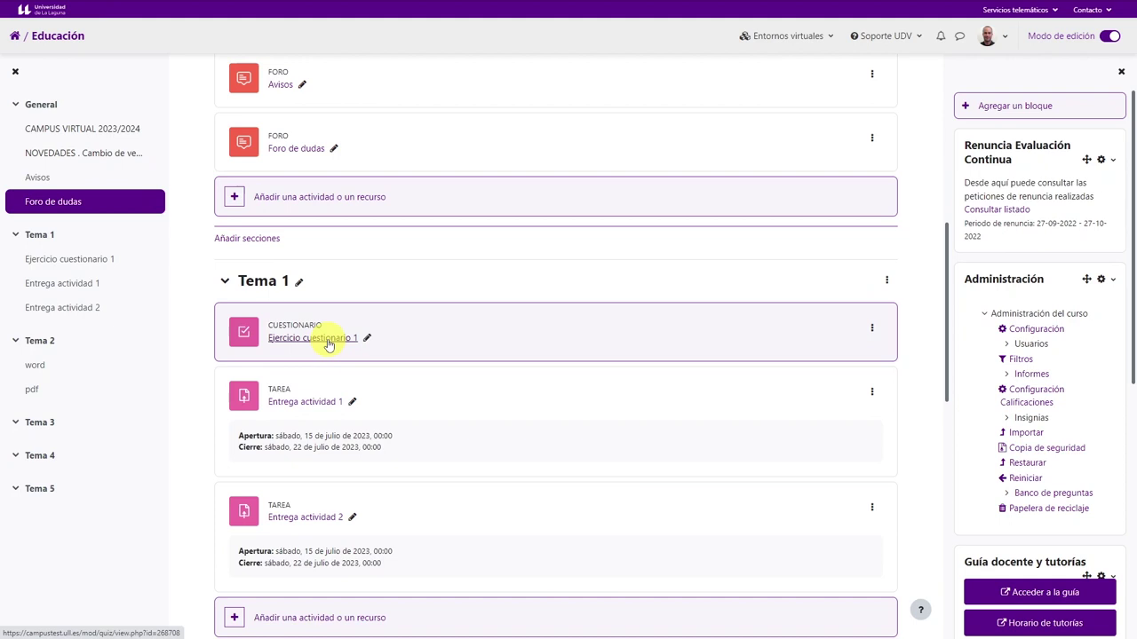
pyautogui.click(327, 341)
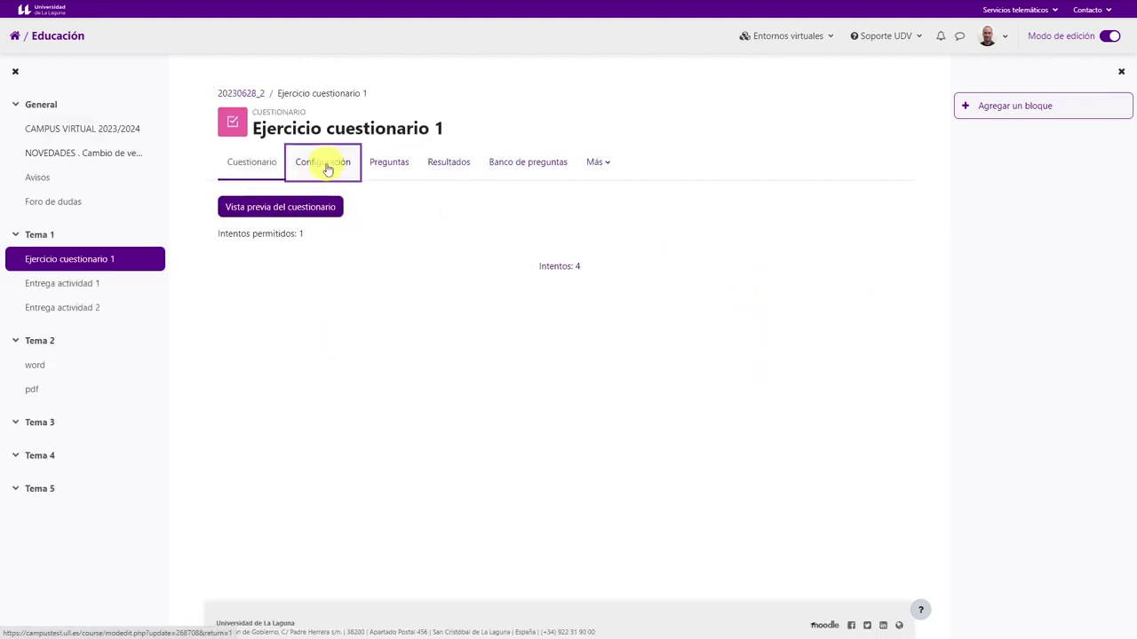
pyautogui.click(325, 164)
pyautogui.click(869, 228)
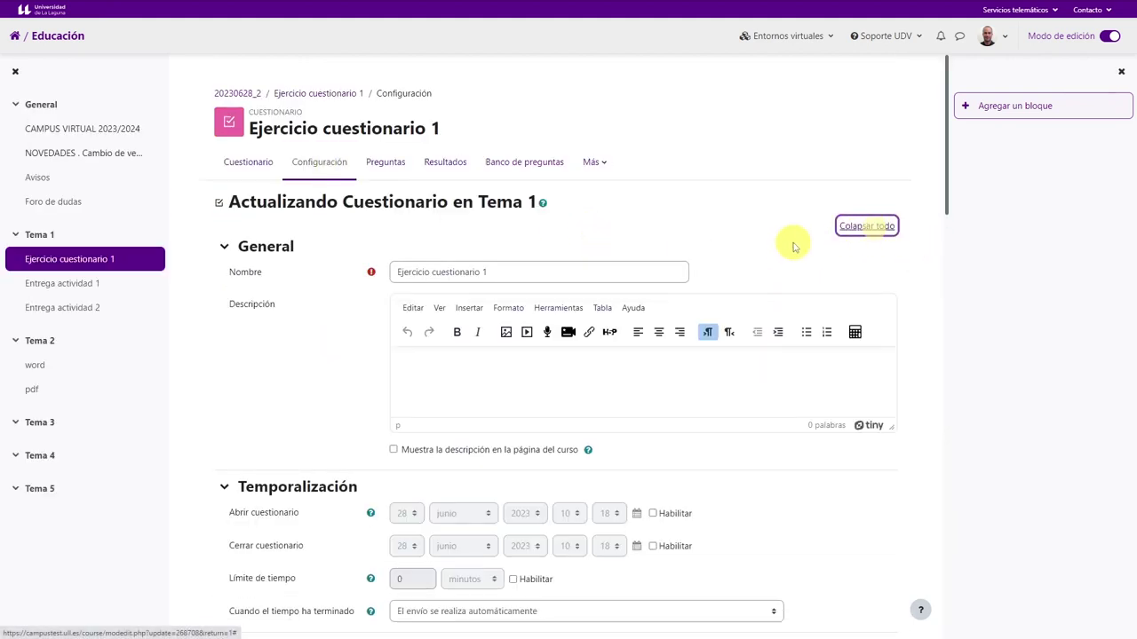
# - Review the quiz settings down to the content update notification option, then cancel without saving
pyautogui.moveTo(949, 118); pyautogui.dragTo(966, 315)
pyautogui.scroll(-6, 406, 322)
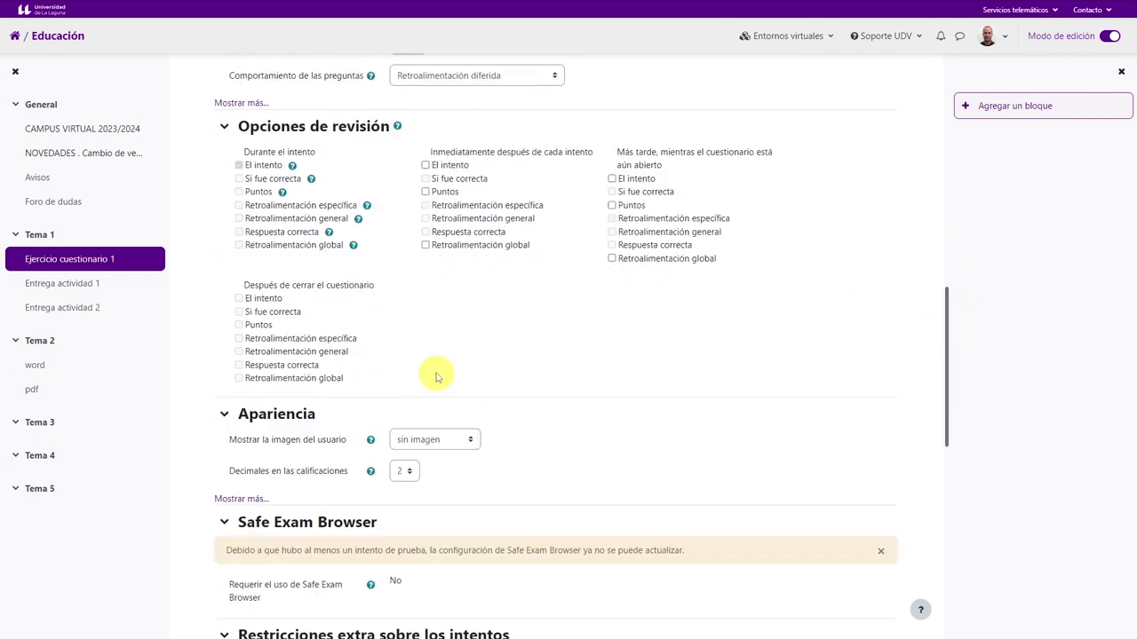
pyautogui.scroll(-2, 453, 351)
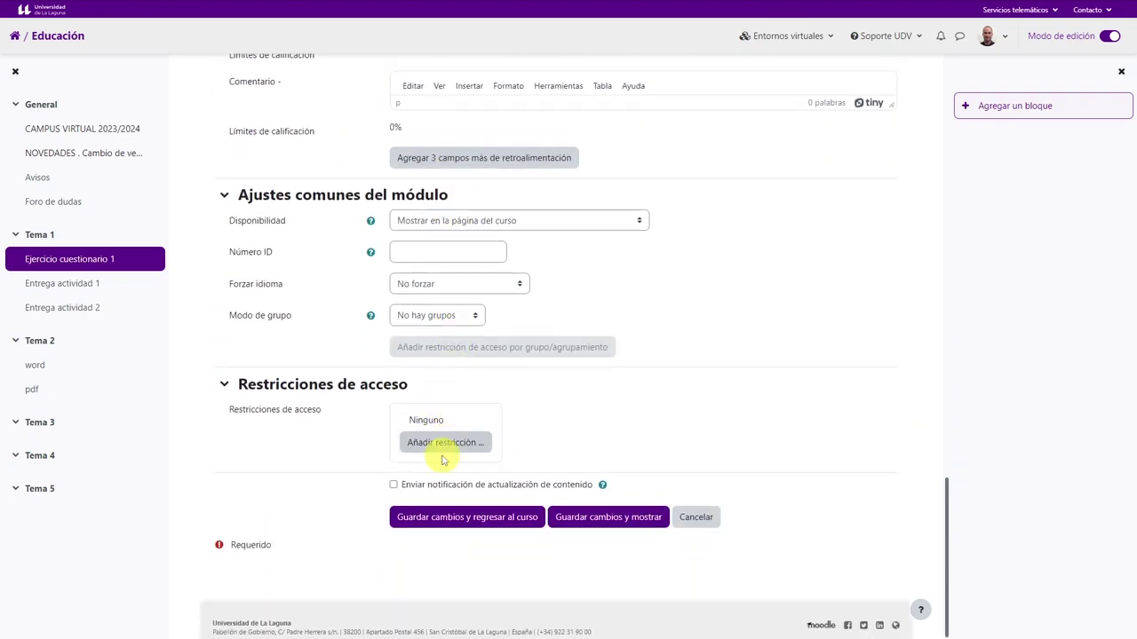
pyautogui.moveTo(412, 487); pyautogui.dragTo(559, 486)
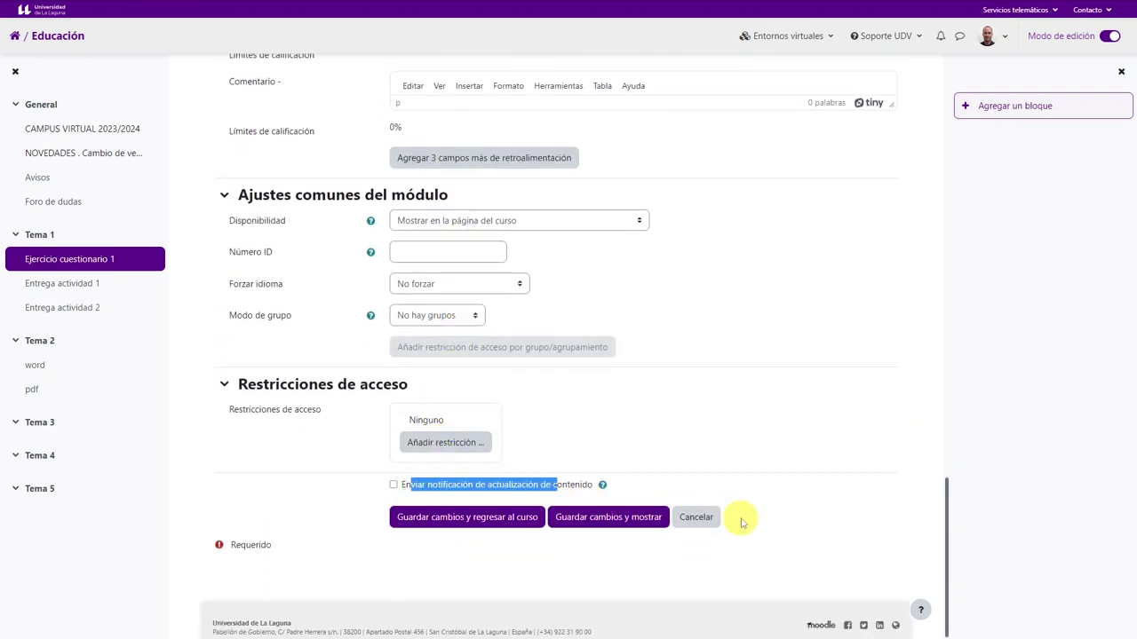
pyautogui.click(715, 528)
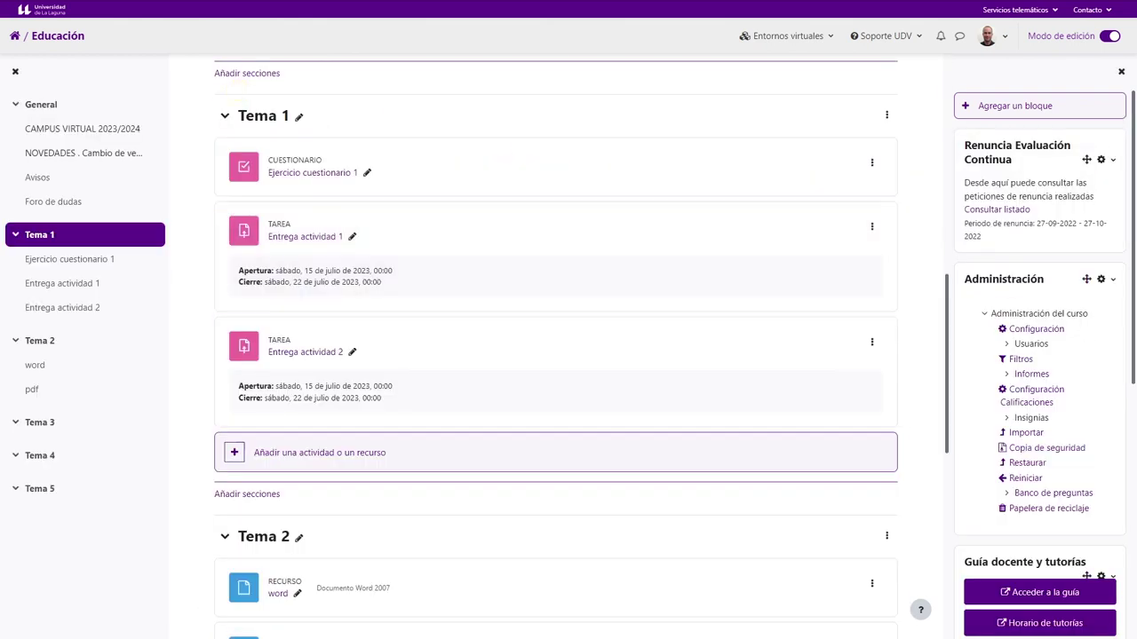
# - Open the settings of the Entrega actividad 2 assignment in Tema 1 and expand all of their sections
pyautogui.scroll(-4, 563, 272)
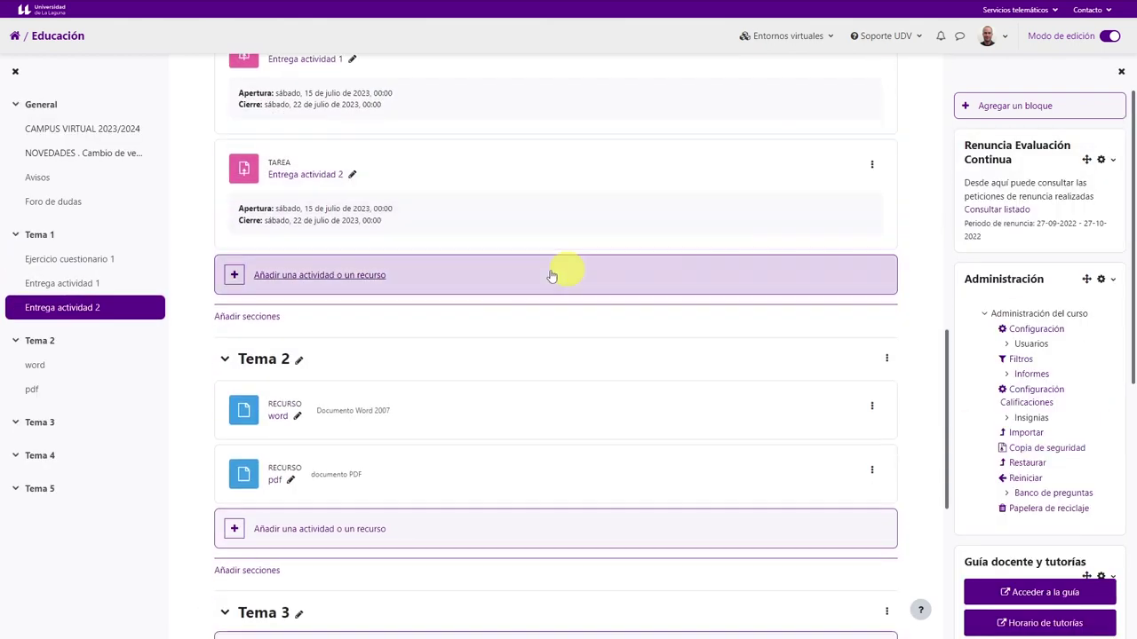
pyautogui.scroll(4, 507, 320)
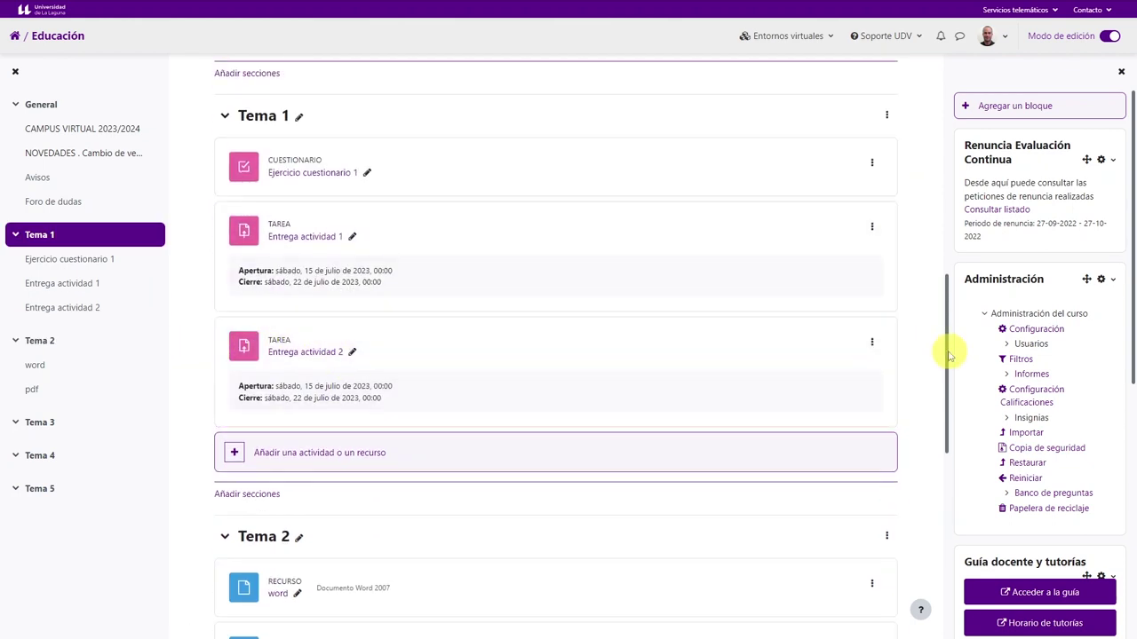
pyautogui.click(871, 344)
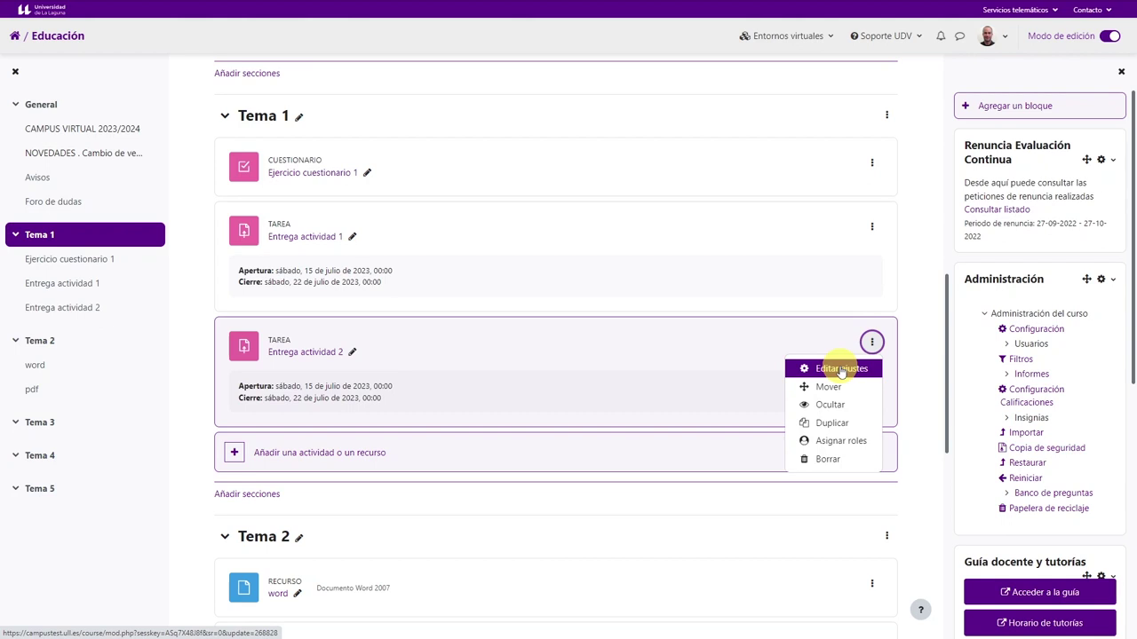
pyautogui.click(840, 369)
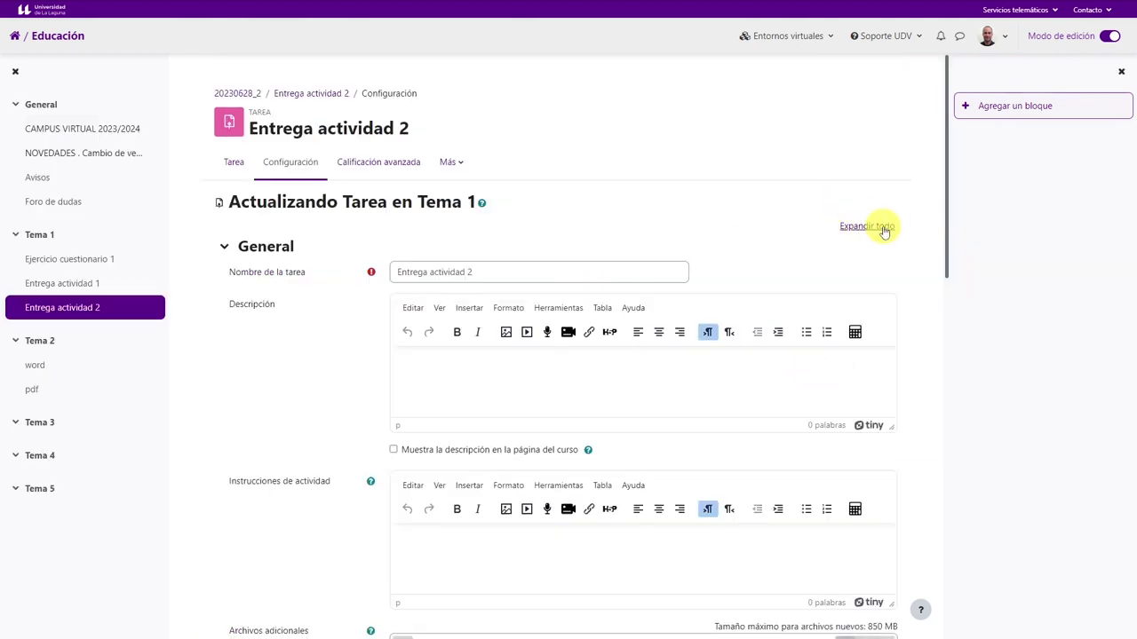
pyautogui.click(883, 228)
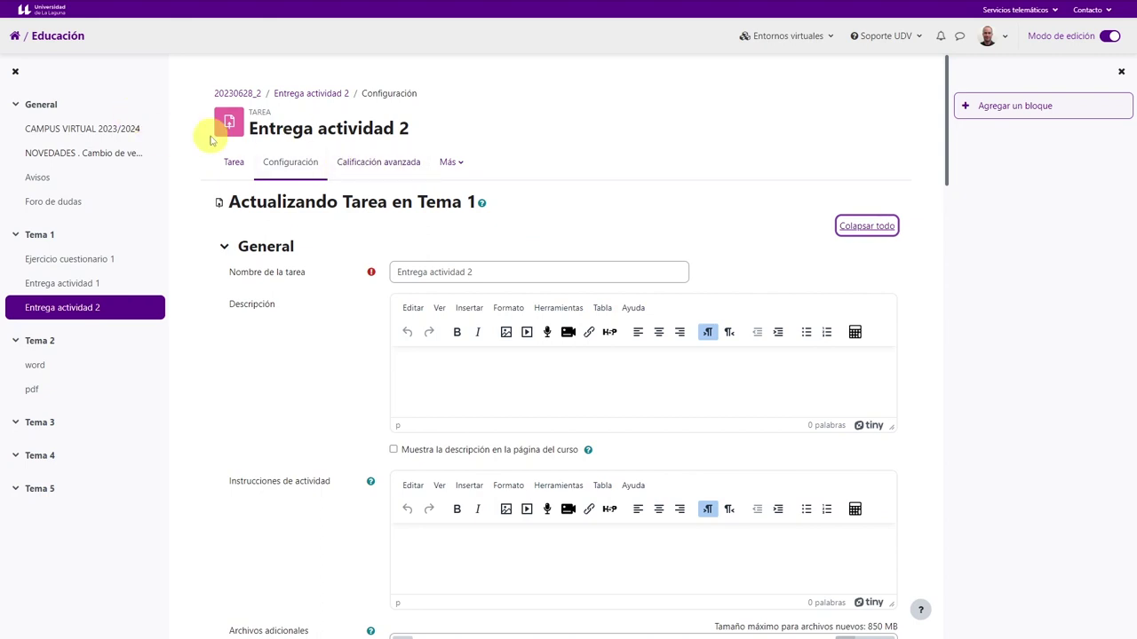
# - Examine the General section of the assignment settings, focusing on the Instrucciones de actividad field
pyautogui.scroll(-3, 692, 195)
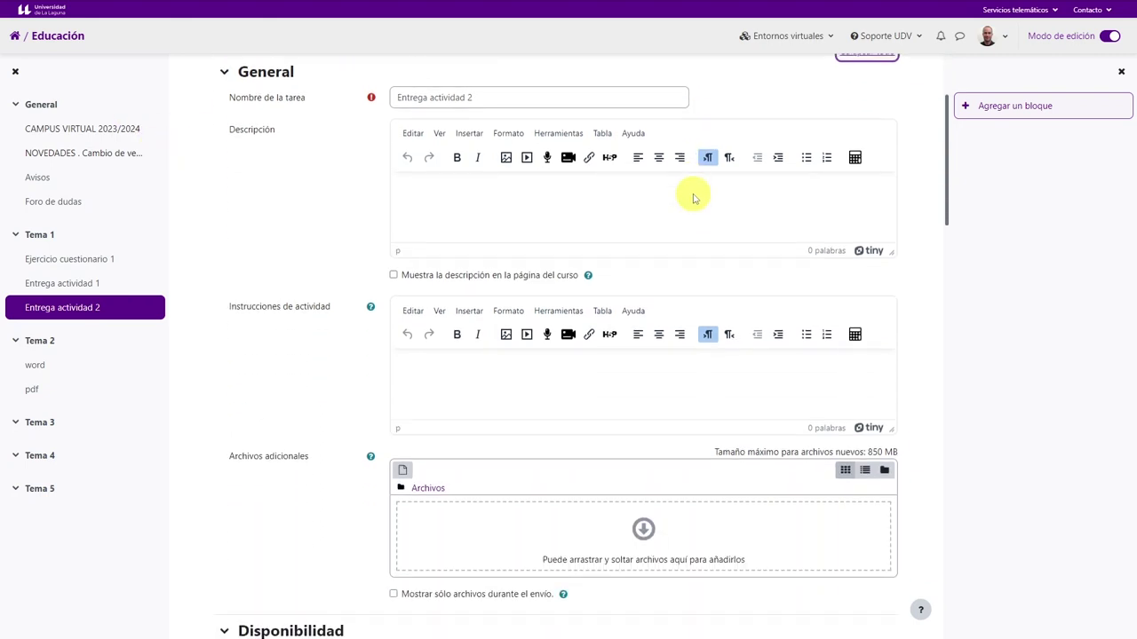
pyautogui.scroll(1, 690, 190)
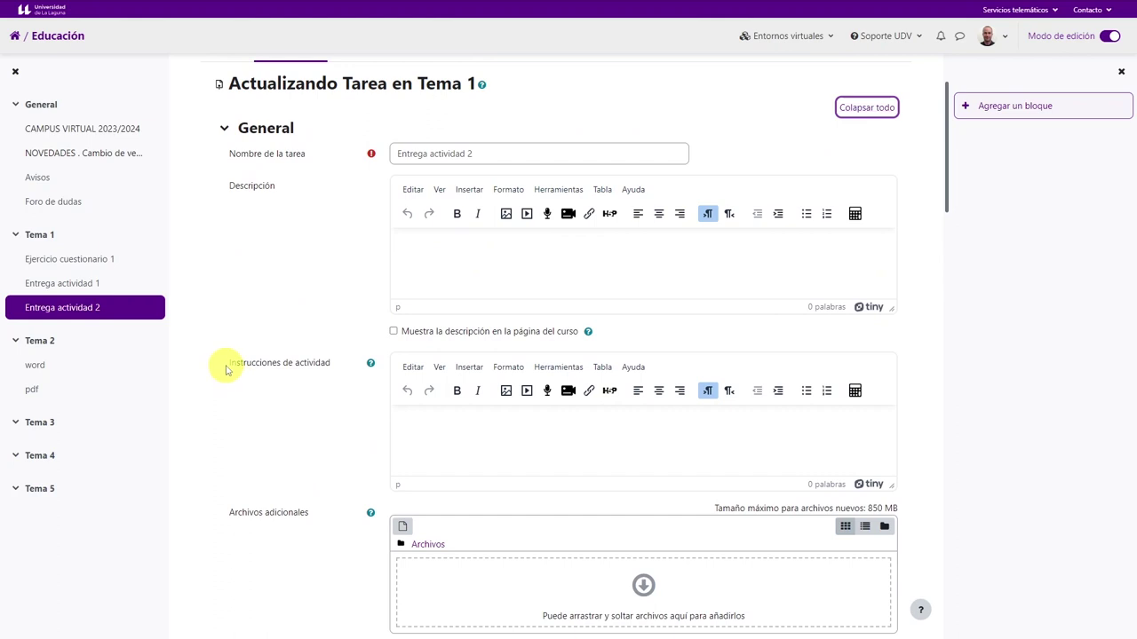
pyautogui.moveTo(226, 370); pyautogui.dragTo(308, 366)
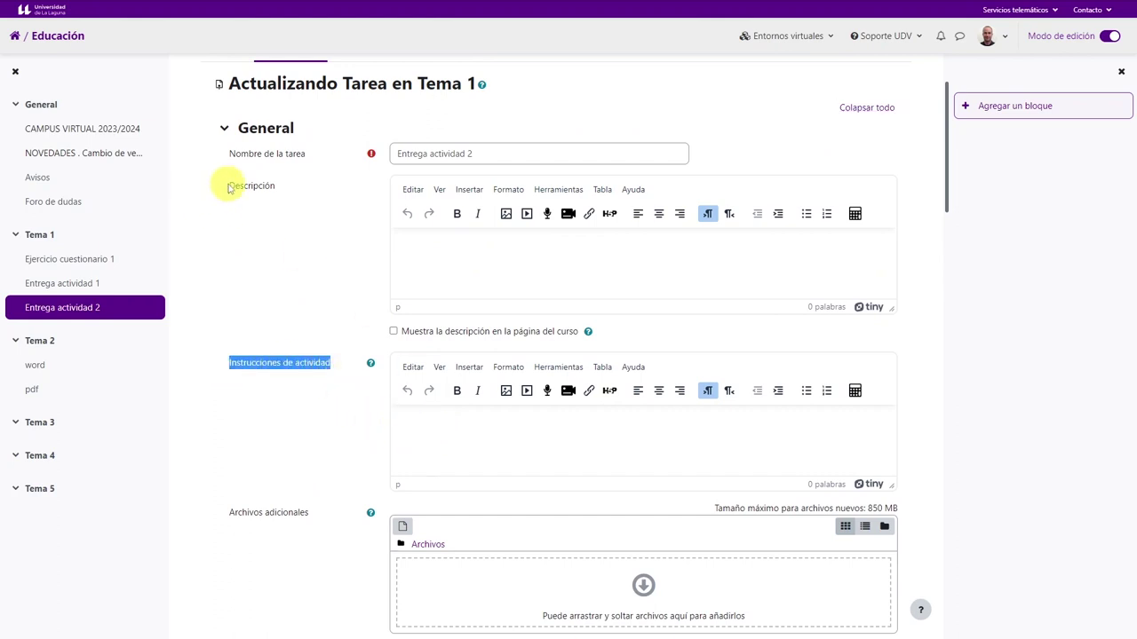
# - Enable Tiempo límite in the assignment's Disponibilidad section and set it to 20 minutos
pyautogui.scroll(-1, 339, 249)
pyautogui.scroll(-2, 330, 240)
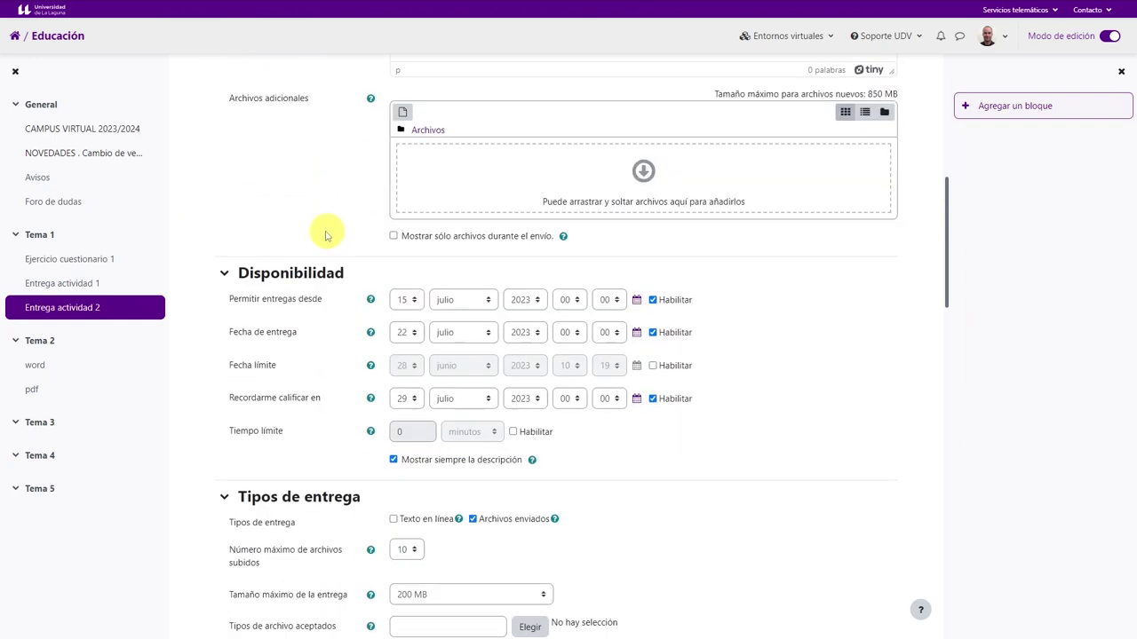
pyautogui.moveTo(228, 431); pyautogui.dragTo(292, 438)
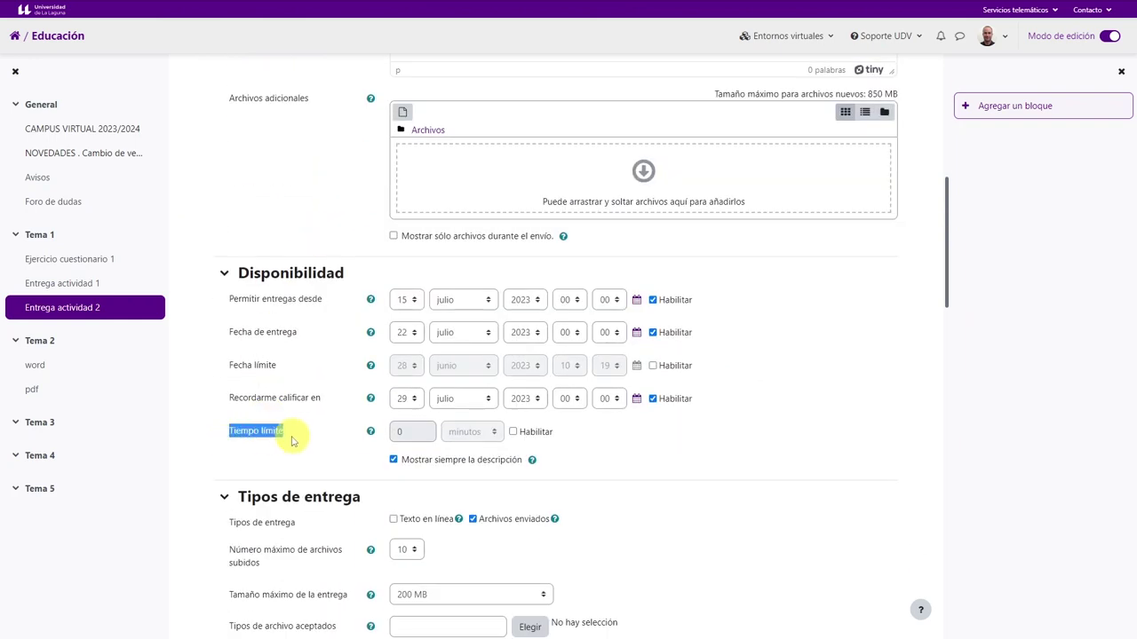
pyautogui.click(514, 432)
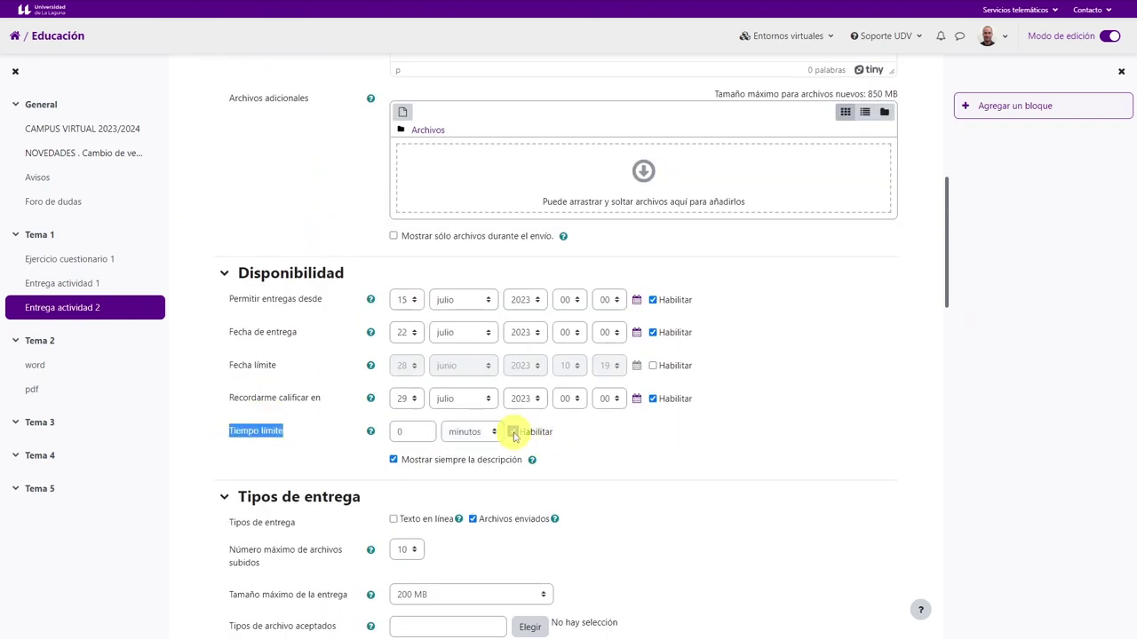
pyautogui.click(404, 432)
pyautogui.press('BackSpace')
pyautogui.write('20')
pyautogui.click(616, 452)
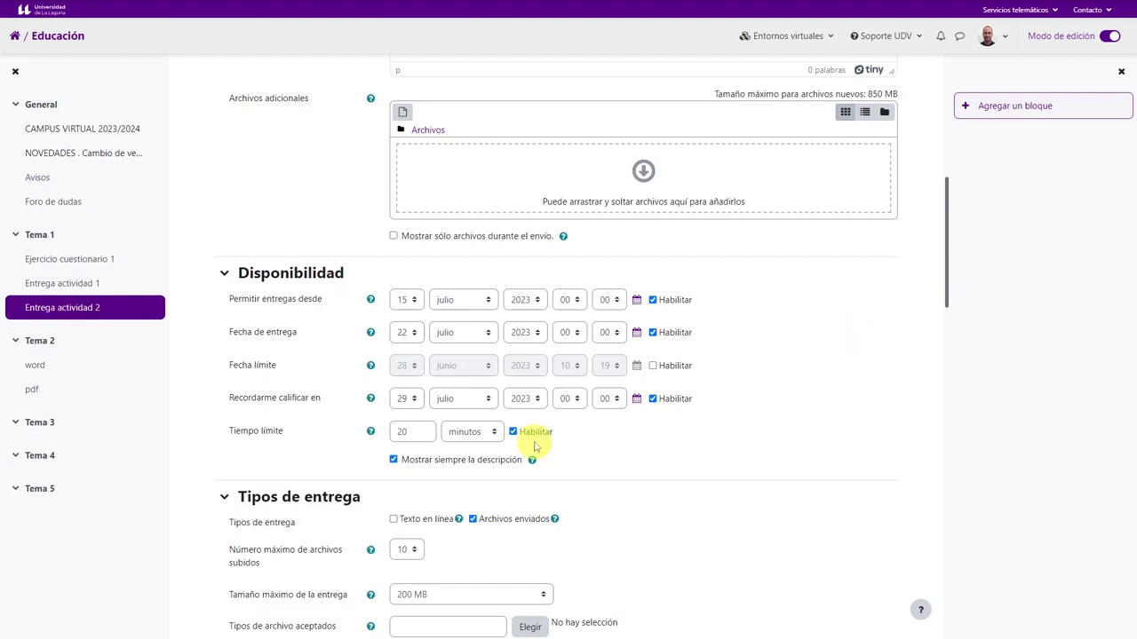
# - Review the remaining assignment settings down to the content update notification option, then cancel without saving
pyautogui.scroll(-3, 732, 384)
pyautogui.scroll(-5, 686, 364)
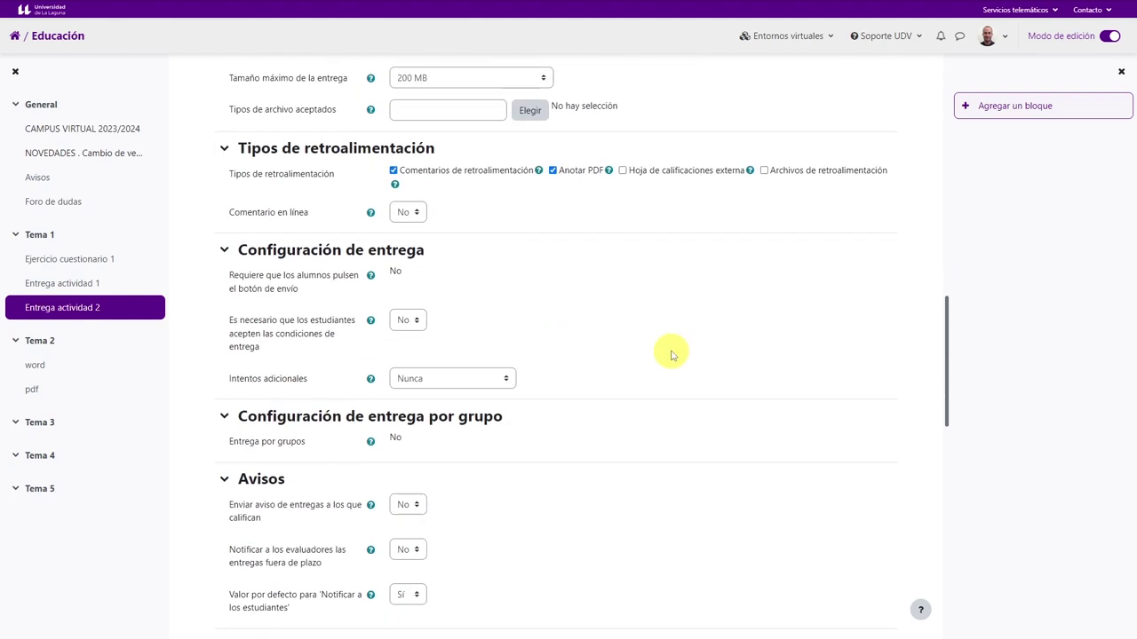
pyautogui.scroll(-10, 449, 267)
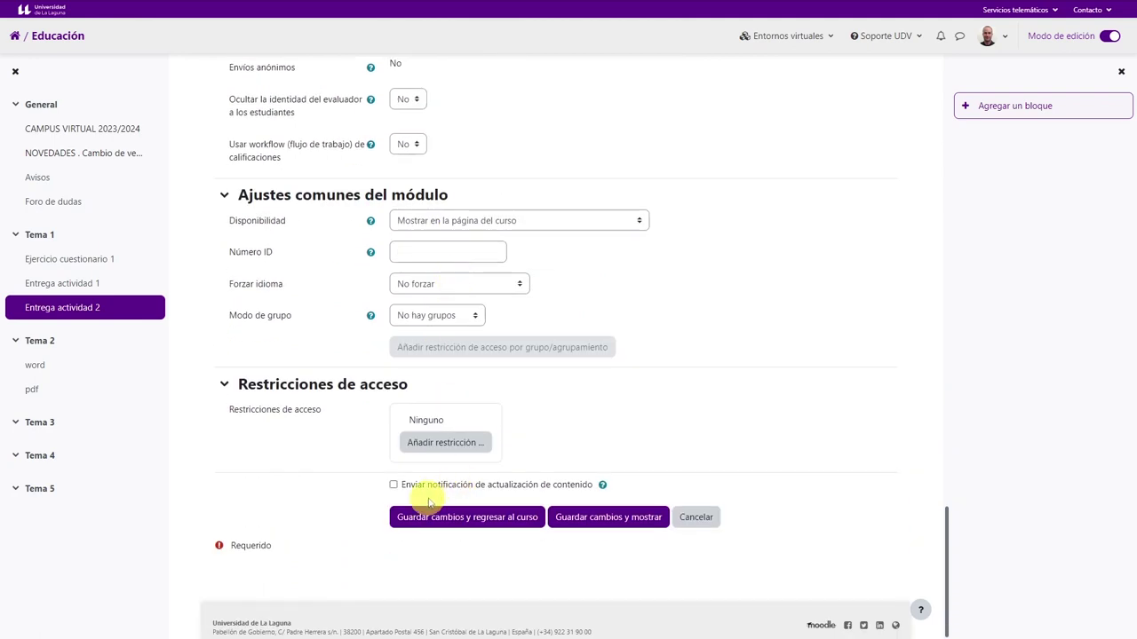
pyautogui.click(710, 524)
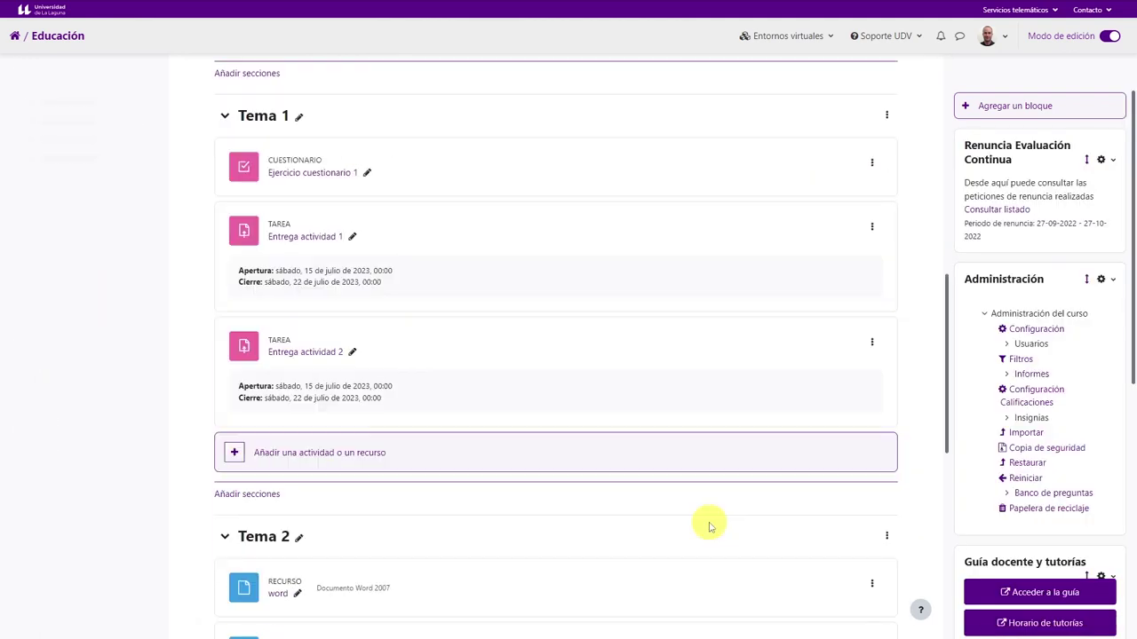
# - Look over the course page's topics and return to its beginning, then view the user account options and the Soporte UDV contact and help options
pyautogui.moveTo(948, 432); pyautogui.dragTo(966, 533)
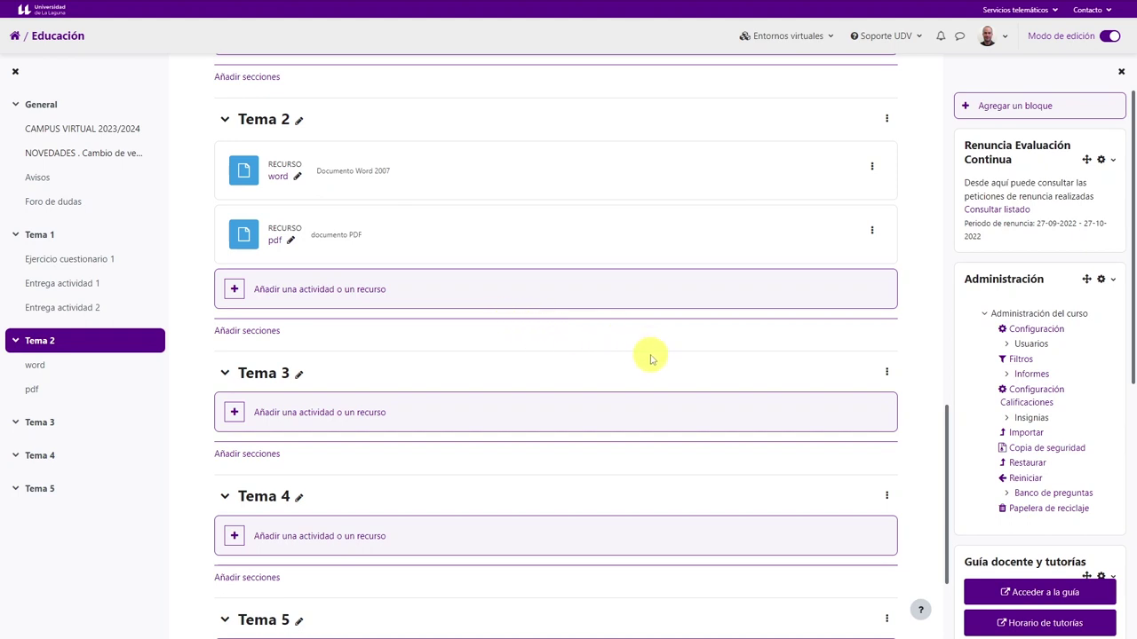
pyautogui.scroll(15, 648, 355)
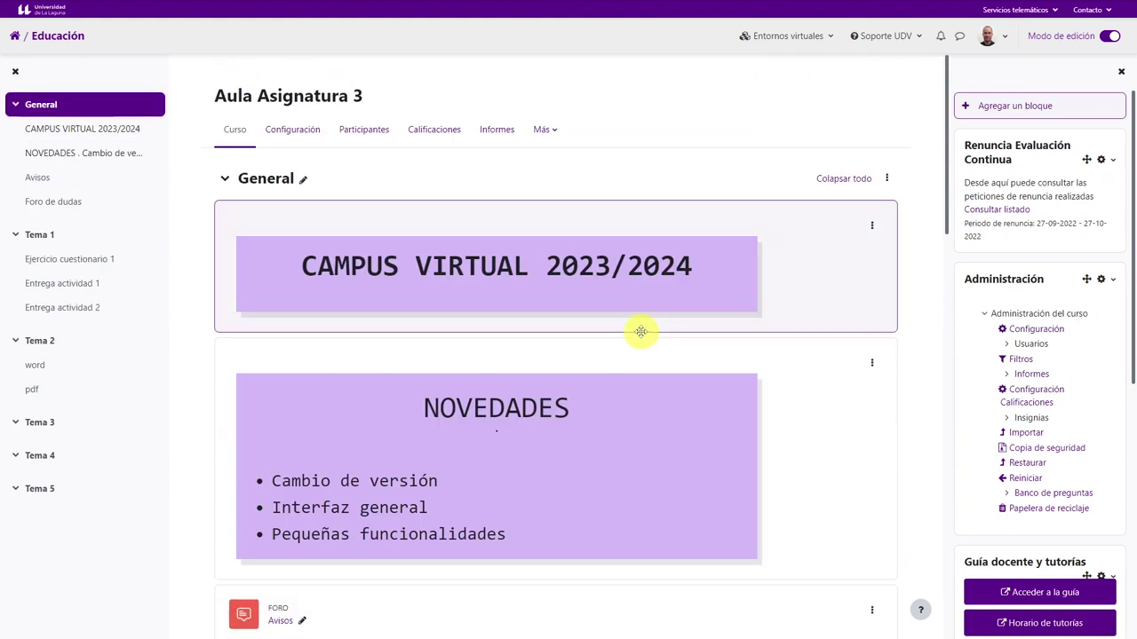
pyautogui.click(996, 39)
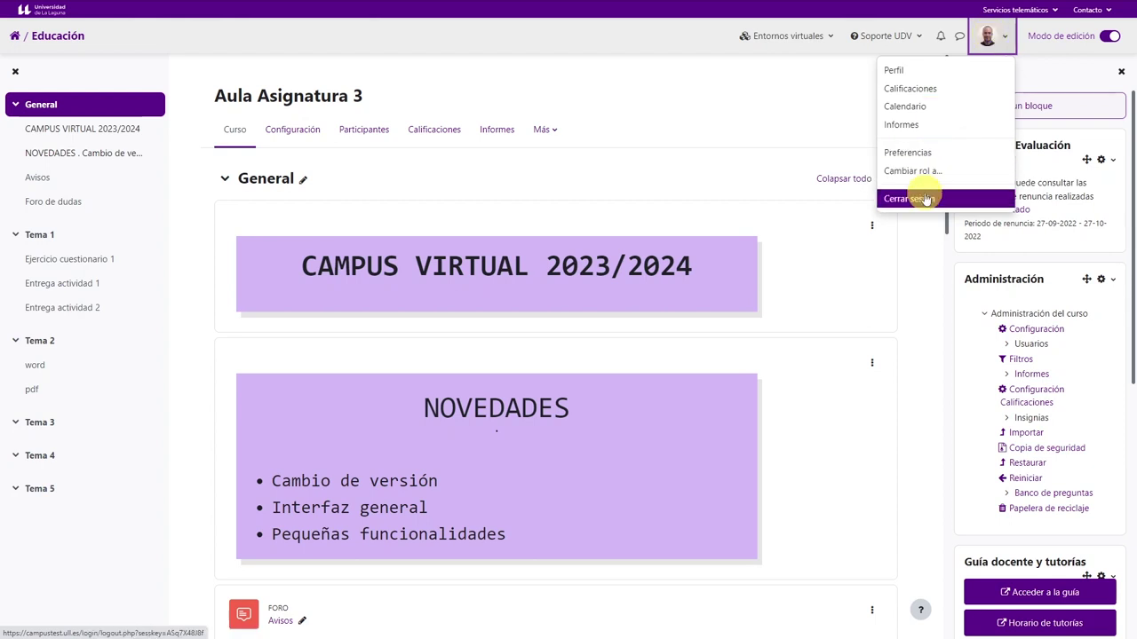
pyautogui.click(777, 109)
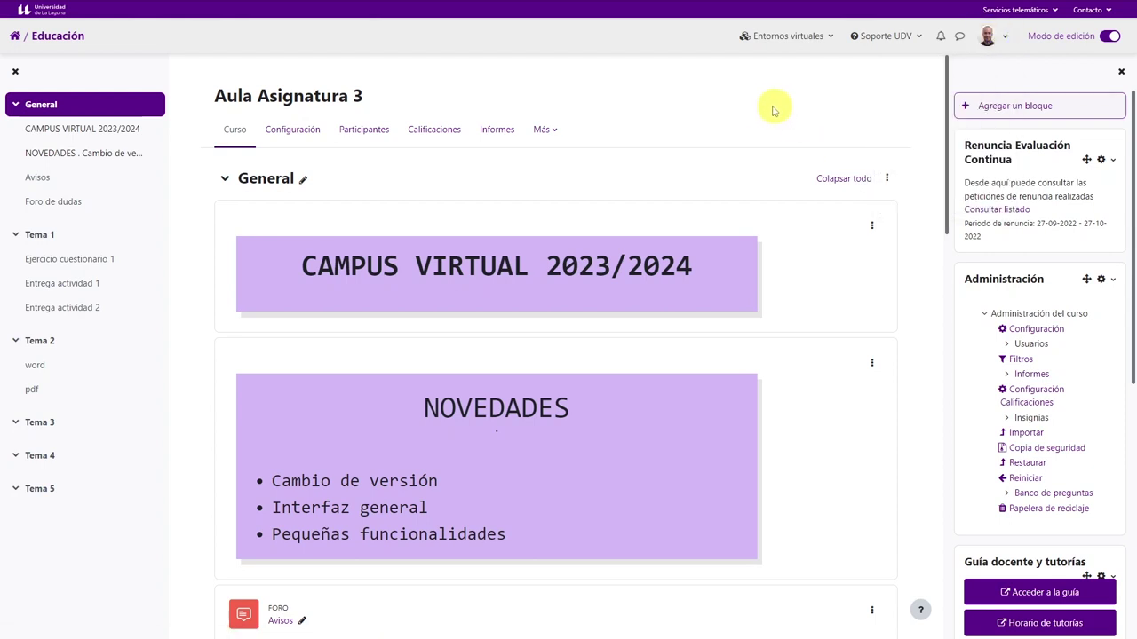
pyautogui.click(880, 42)
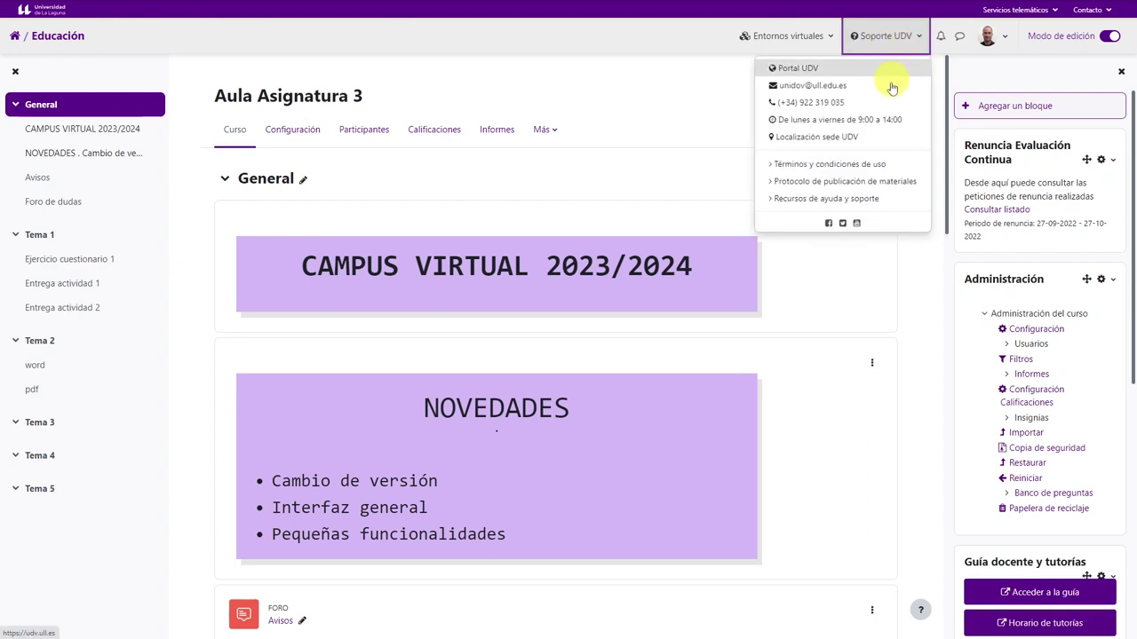